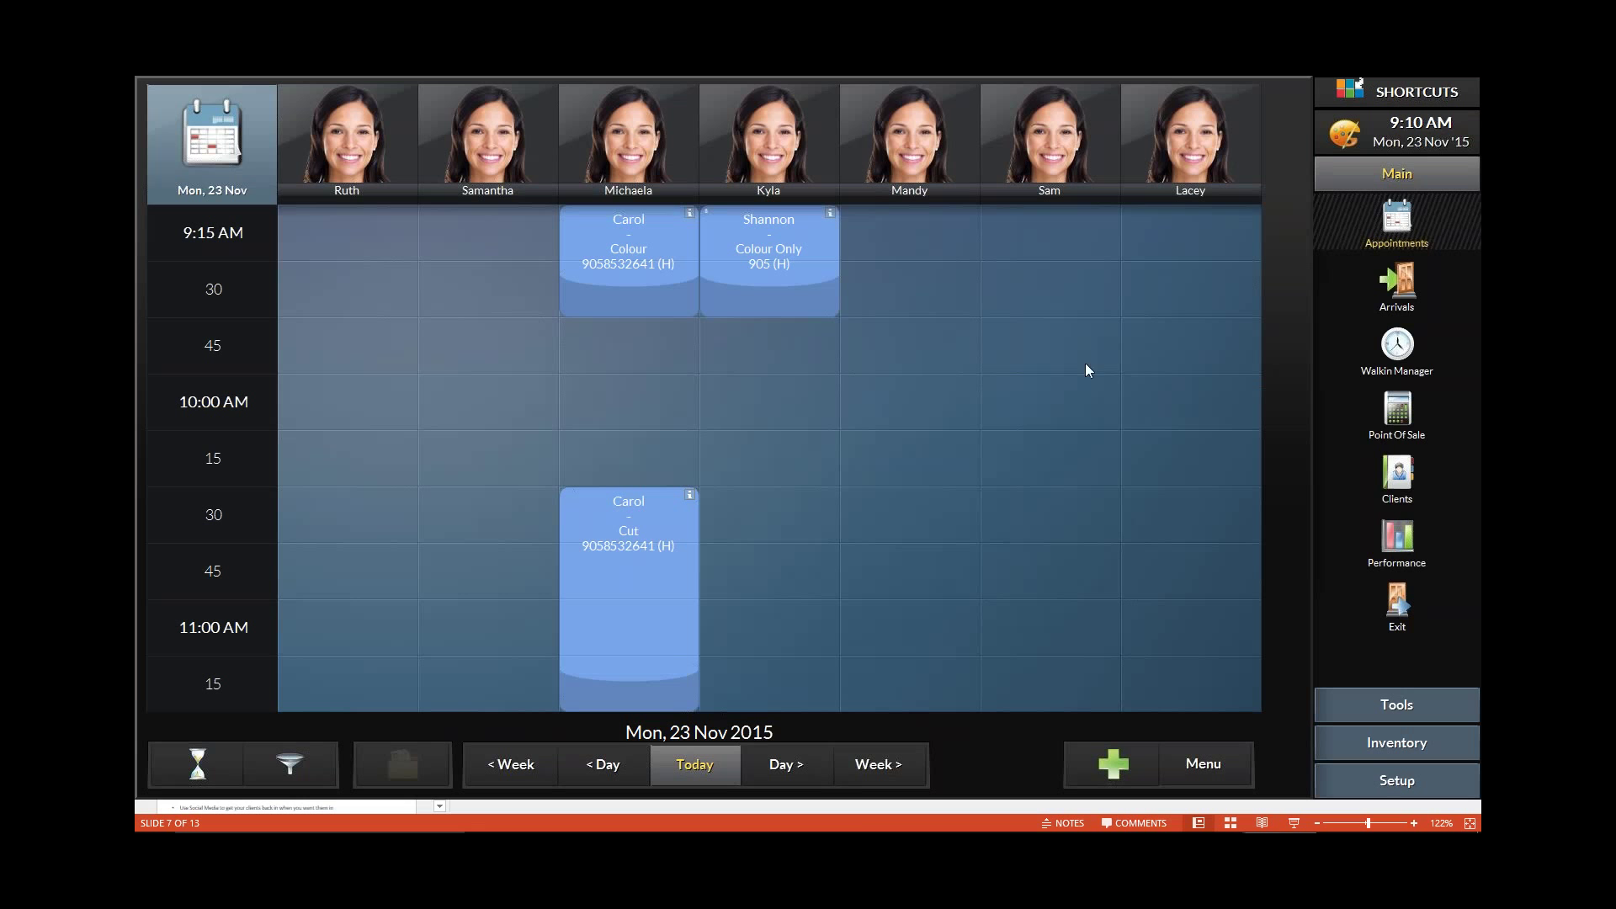
Review the Point Of Sale setup options, including Ask to Rebook, and return to the appointment book
click(1393, 782)
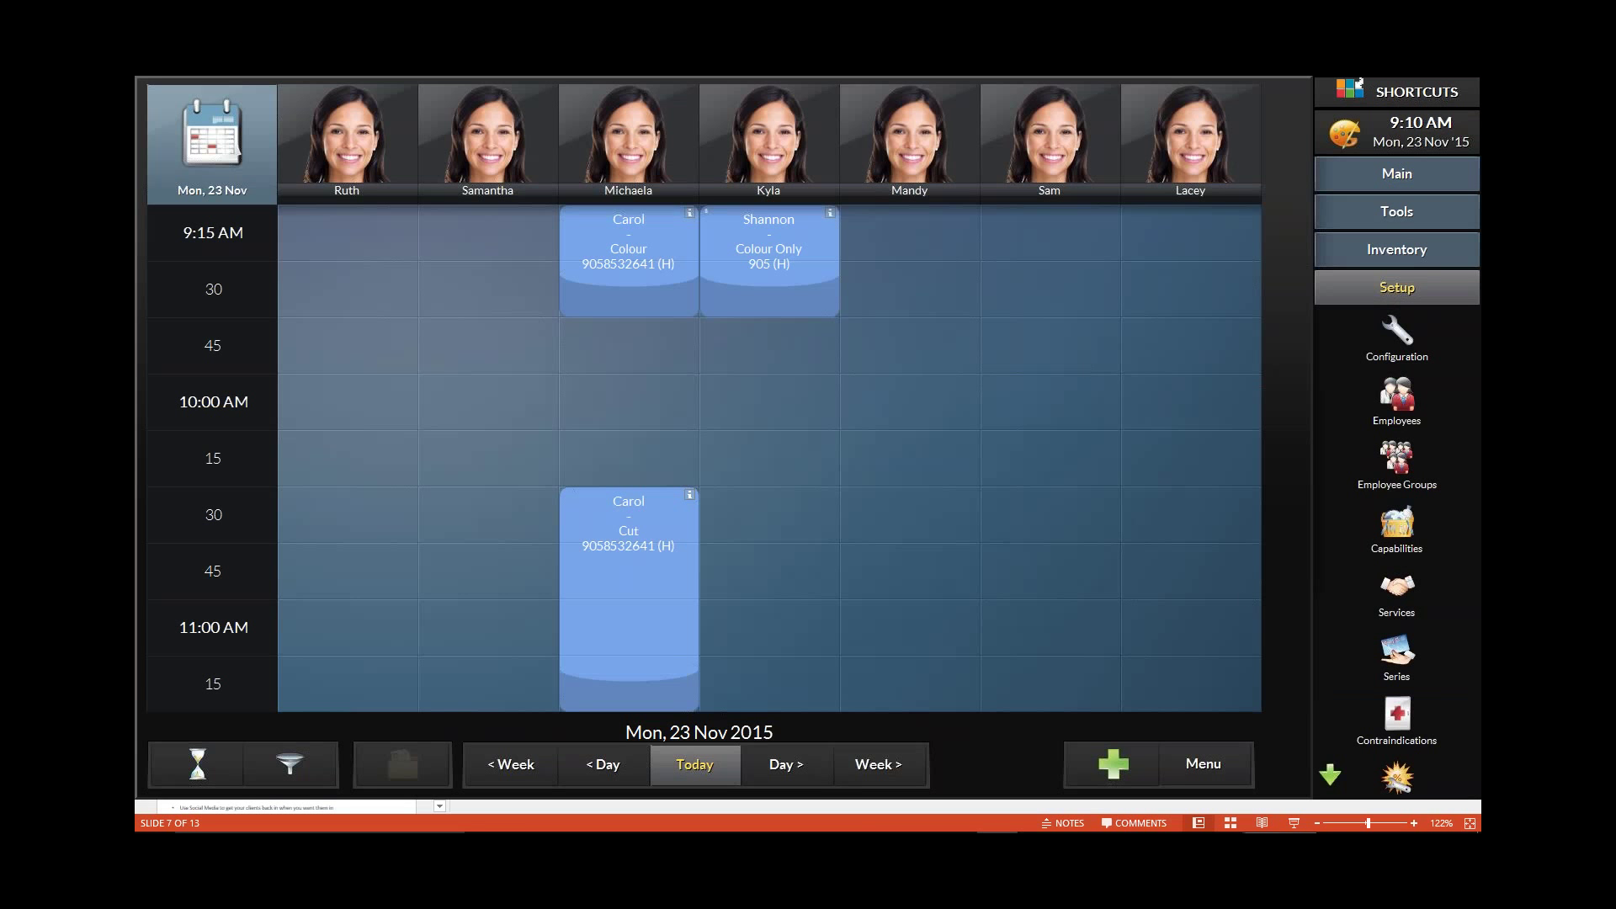
click(1398, 332)
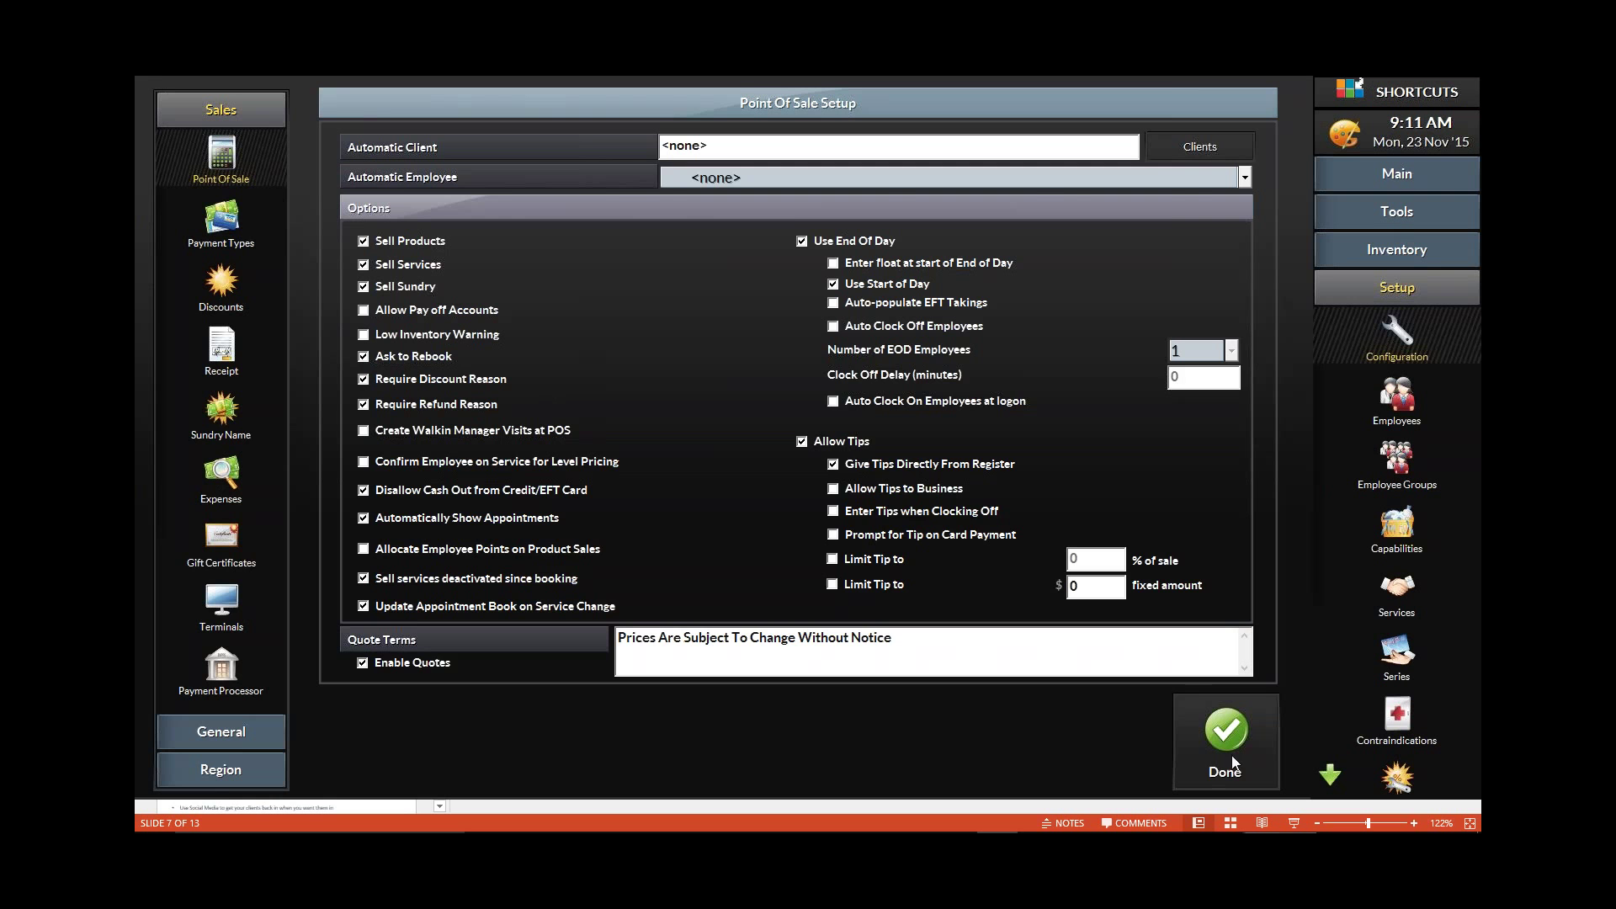
click(1229, 722)
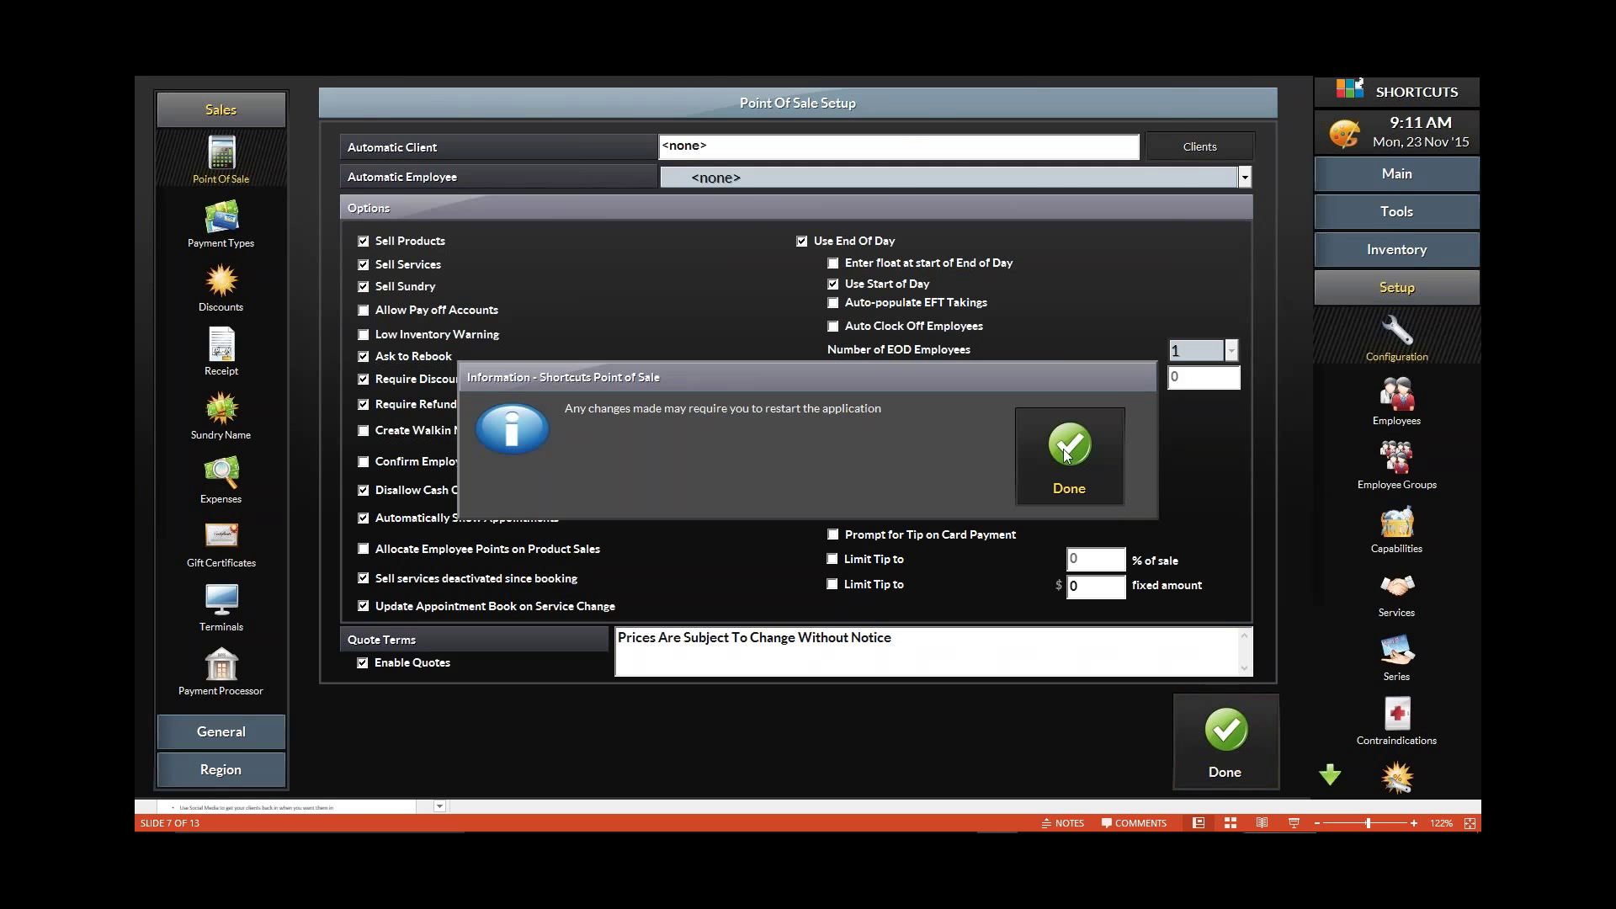
click(1067, 455)
click(1379, 181)
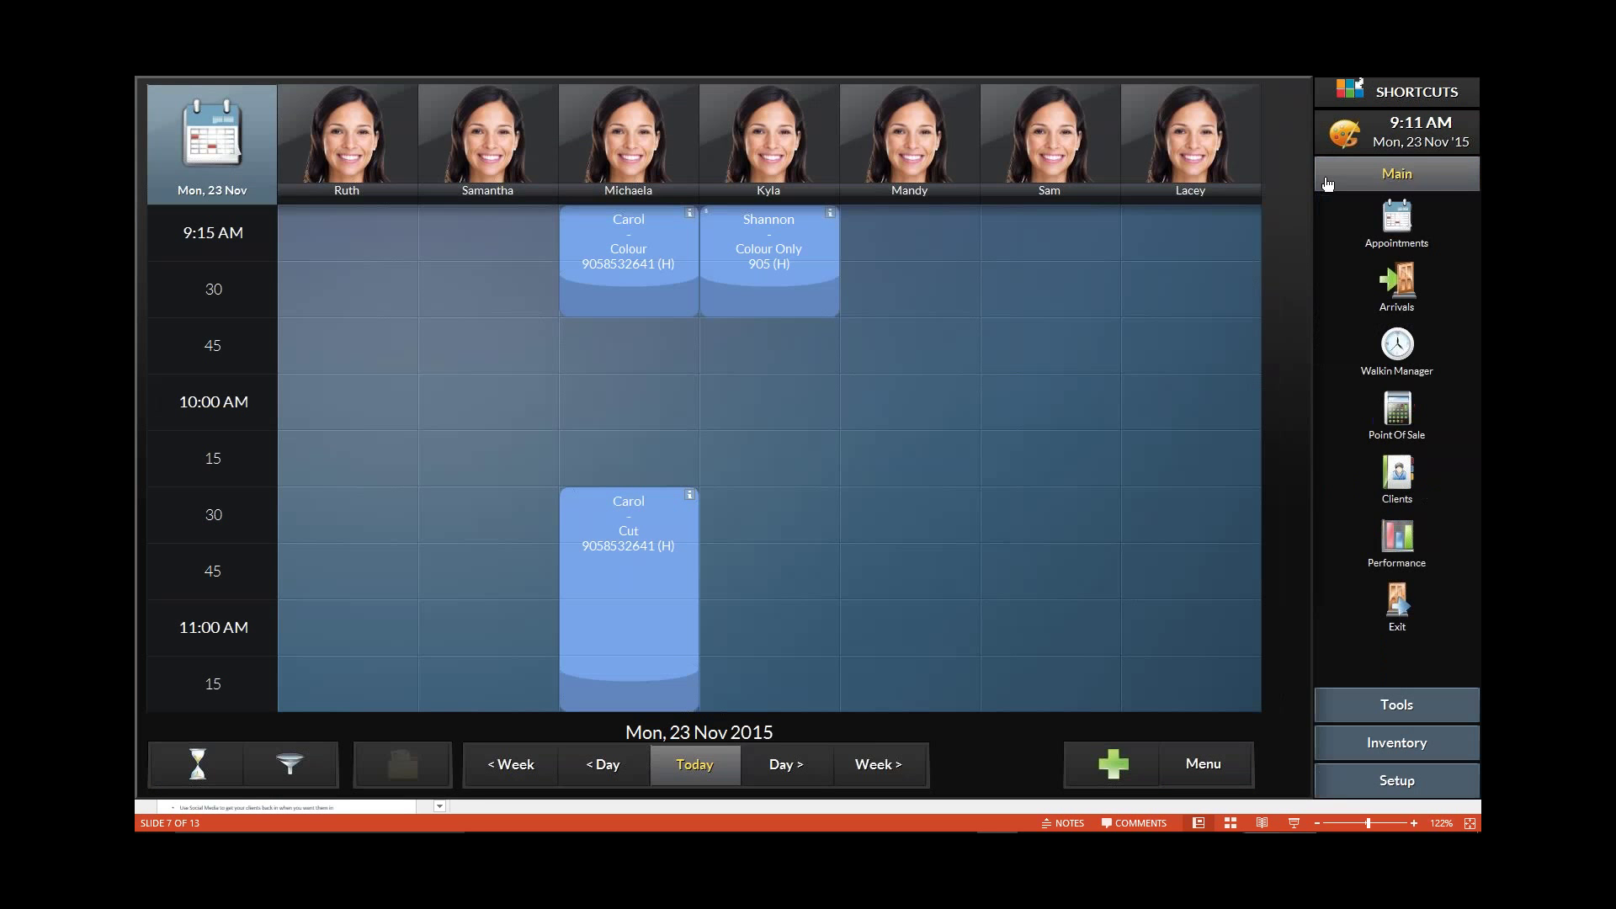
Check out the arrived client's Colour appointment with a manually processed Visa payment for the full $123.17
right_click(614, 244)
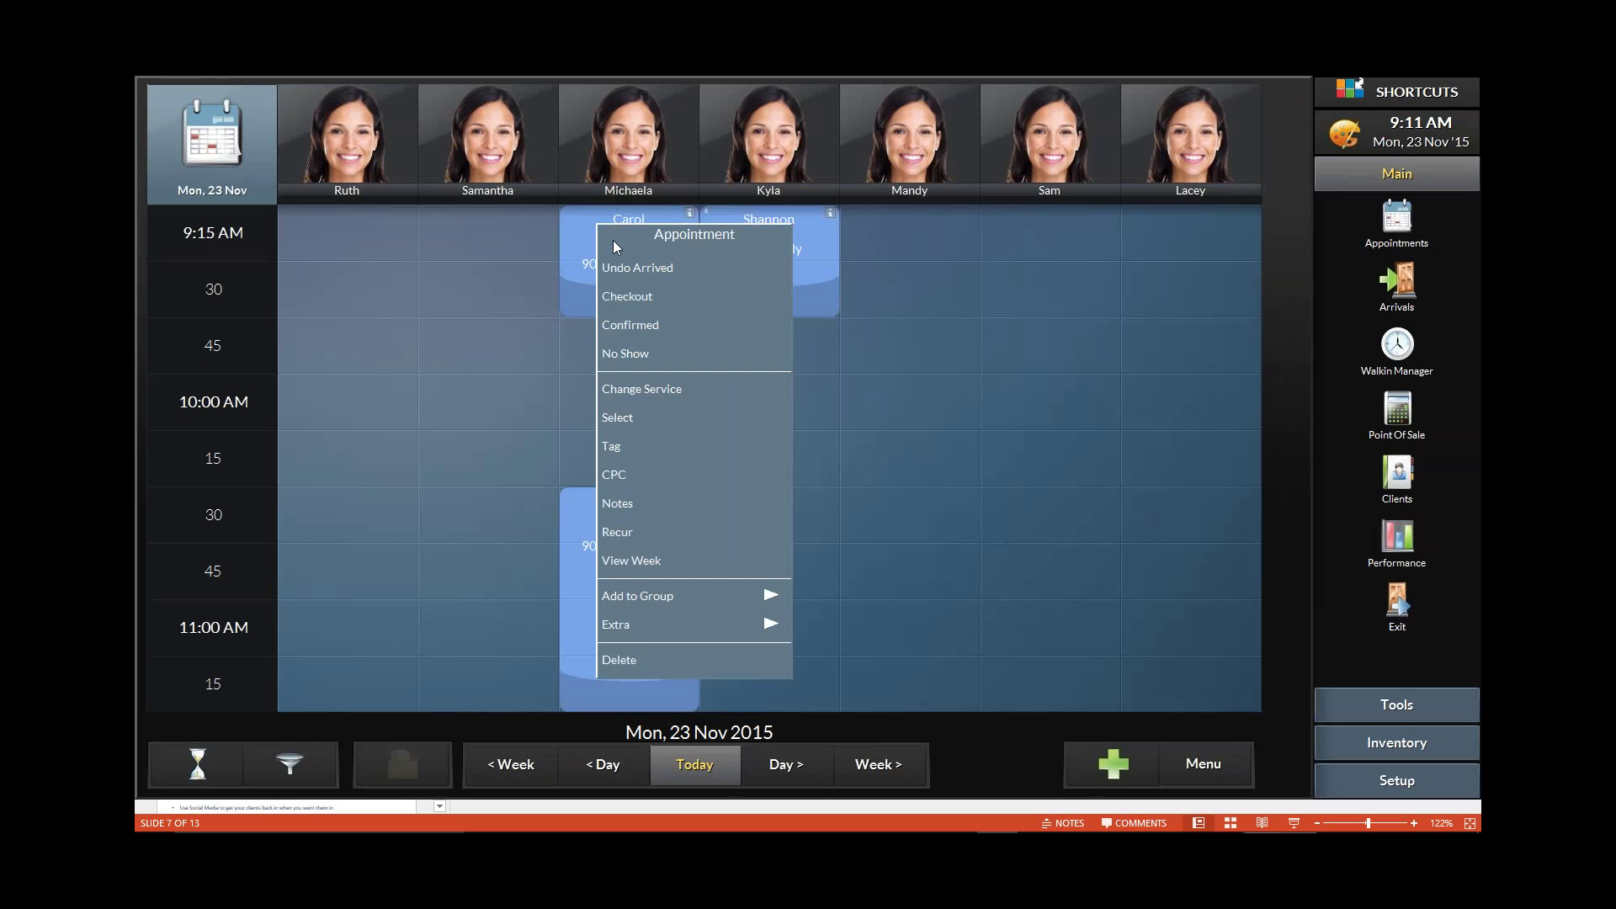
click(627, 295)
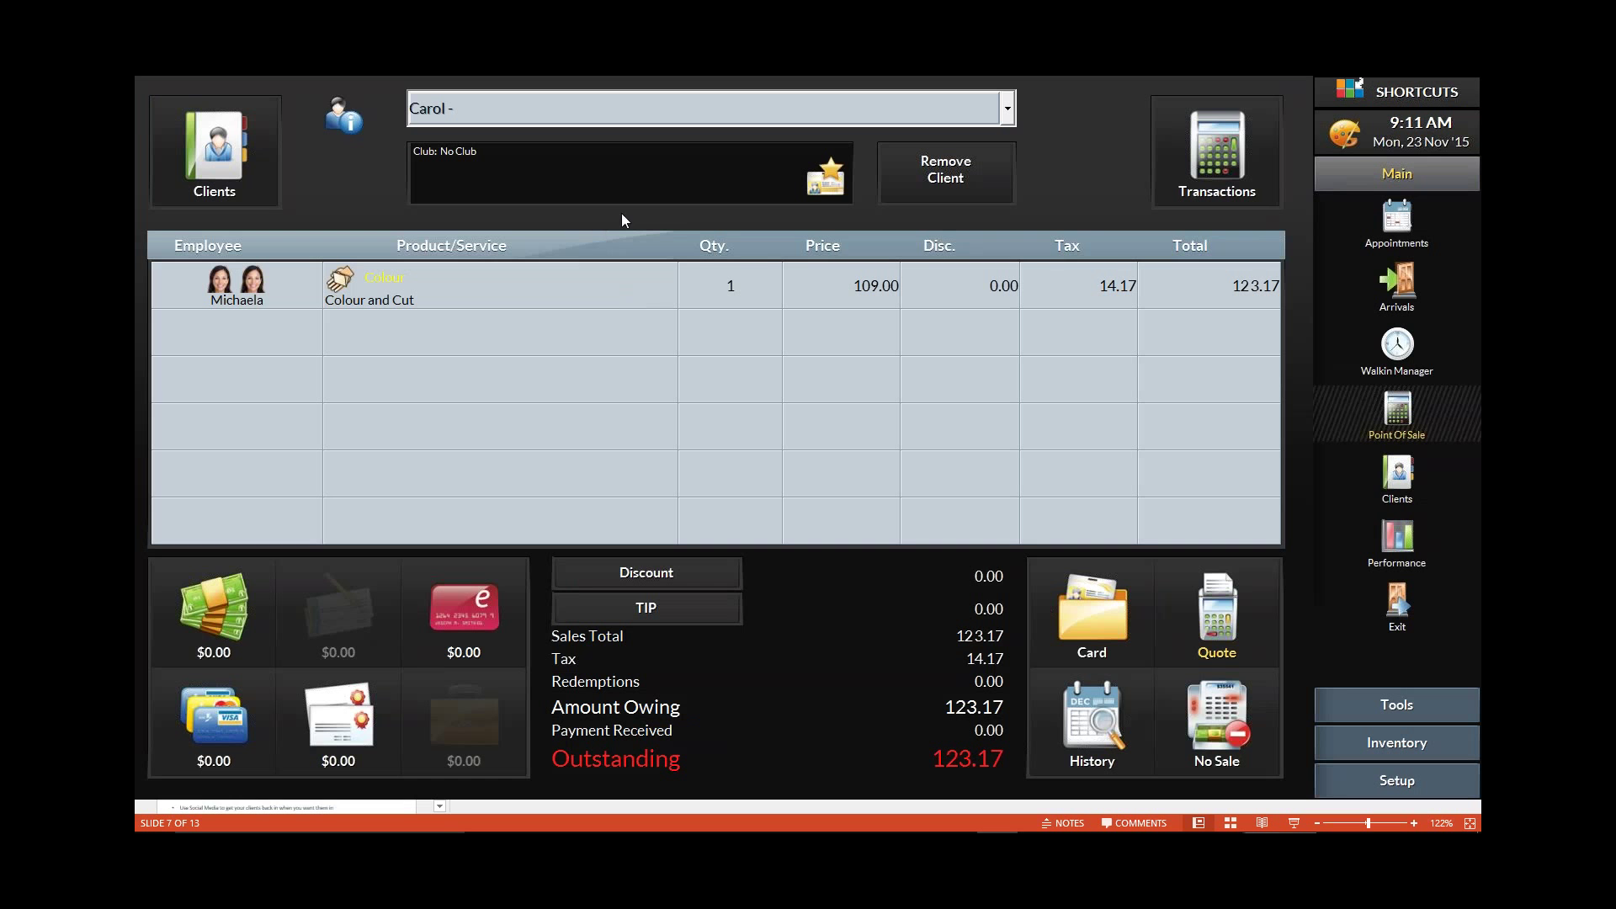
click(225, 722)
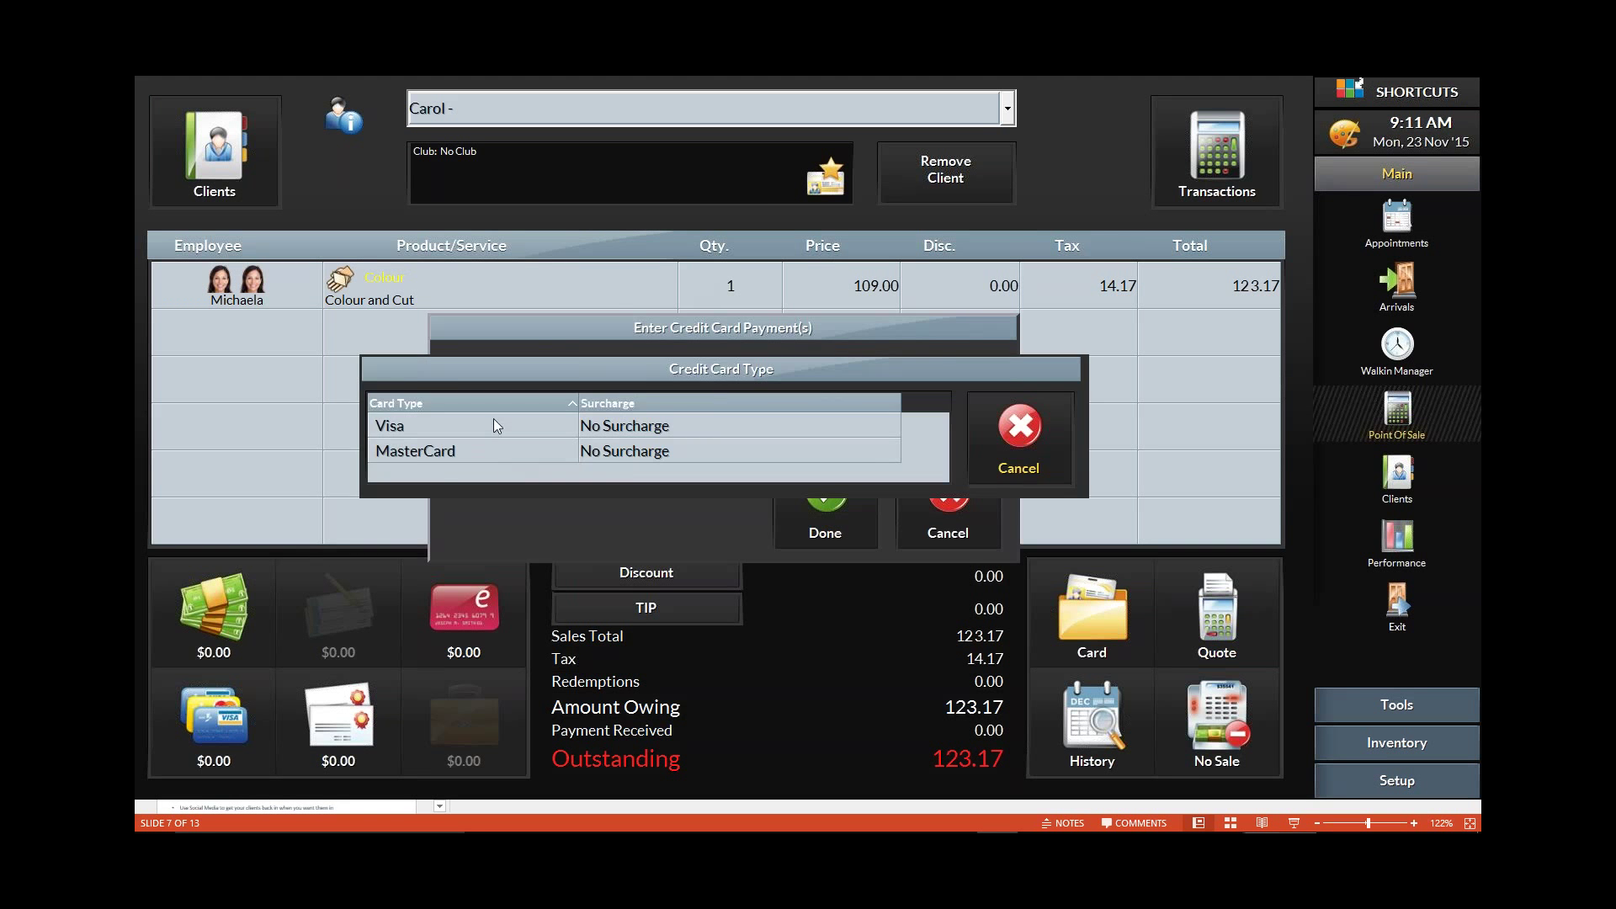
click(495, 423)
click(922, 429)
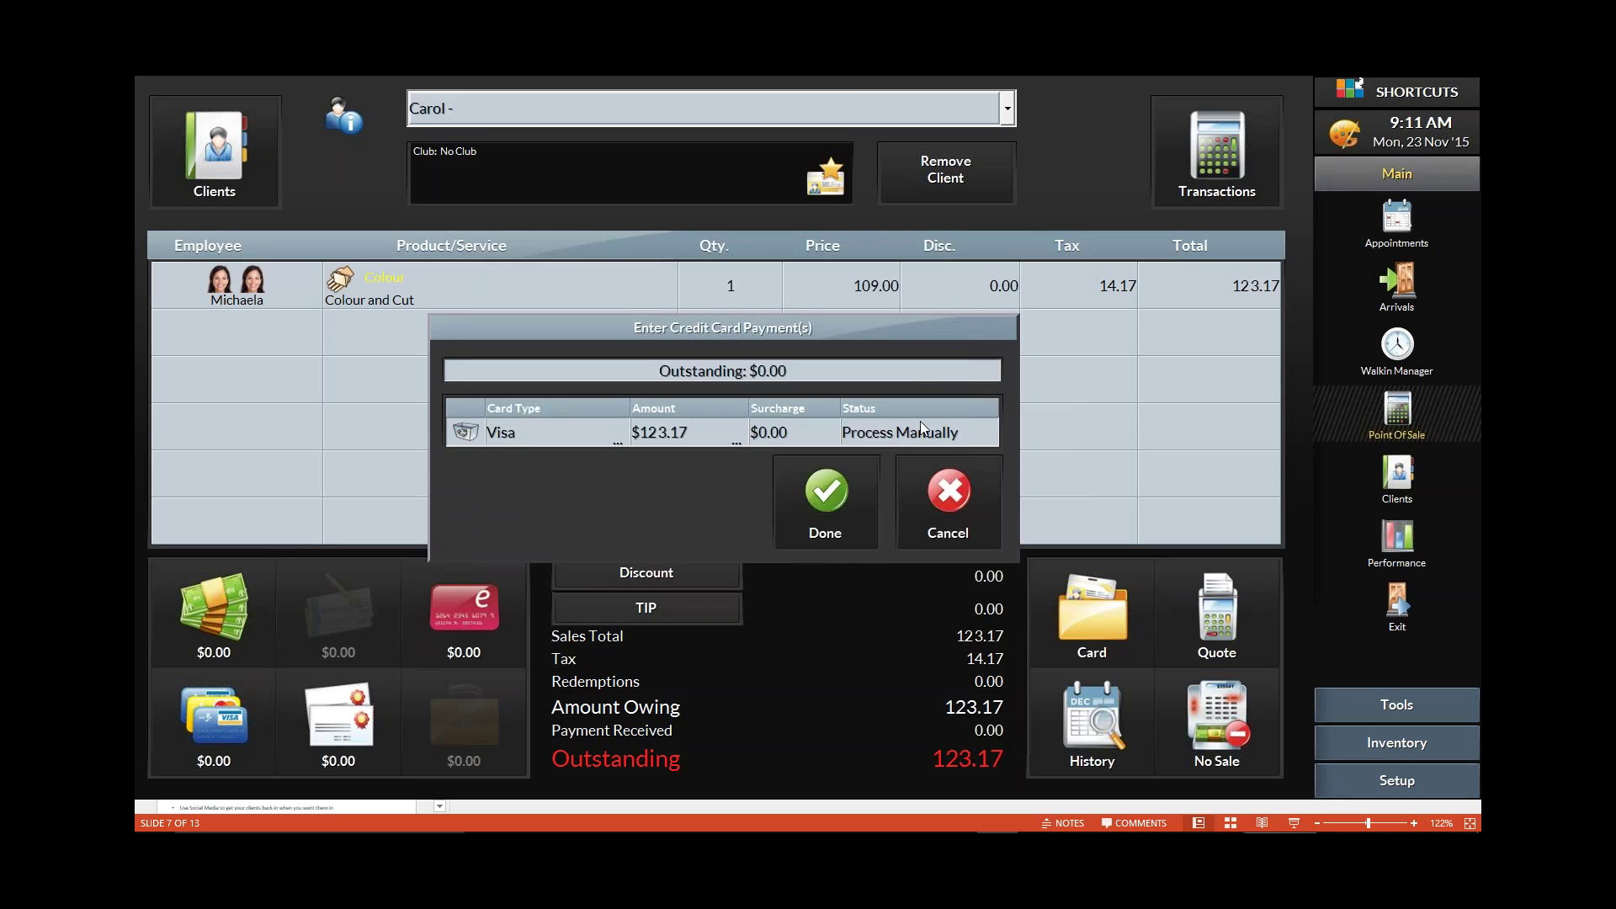
click(921, 429)
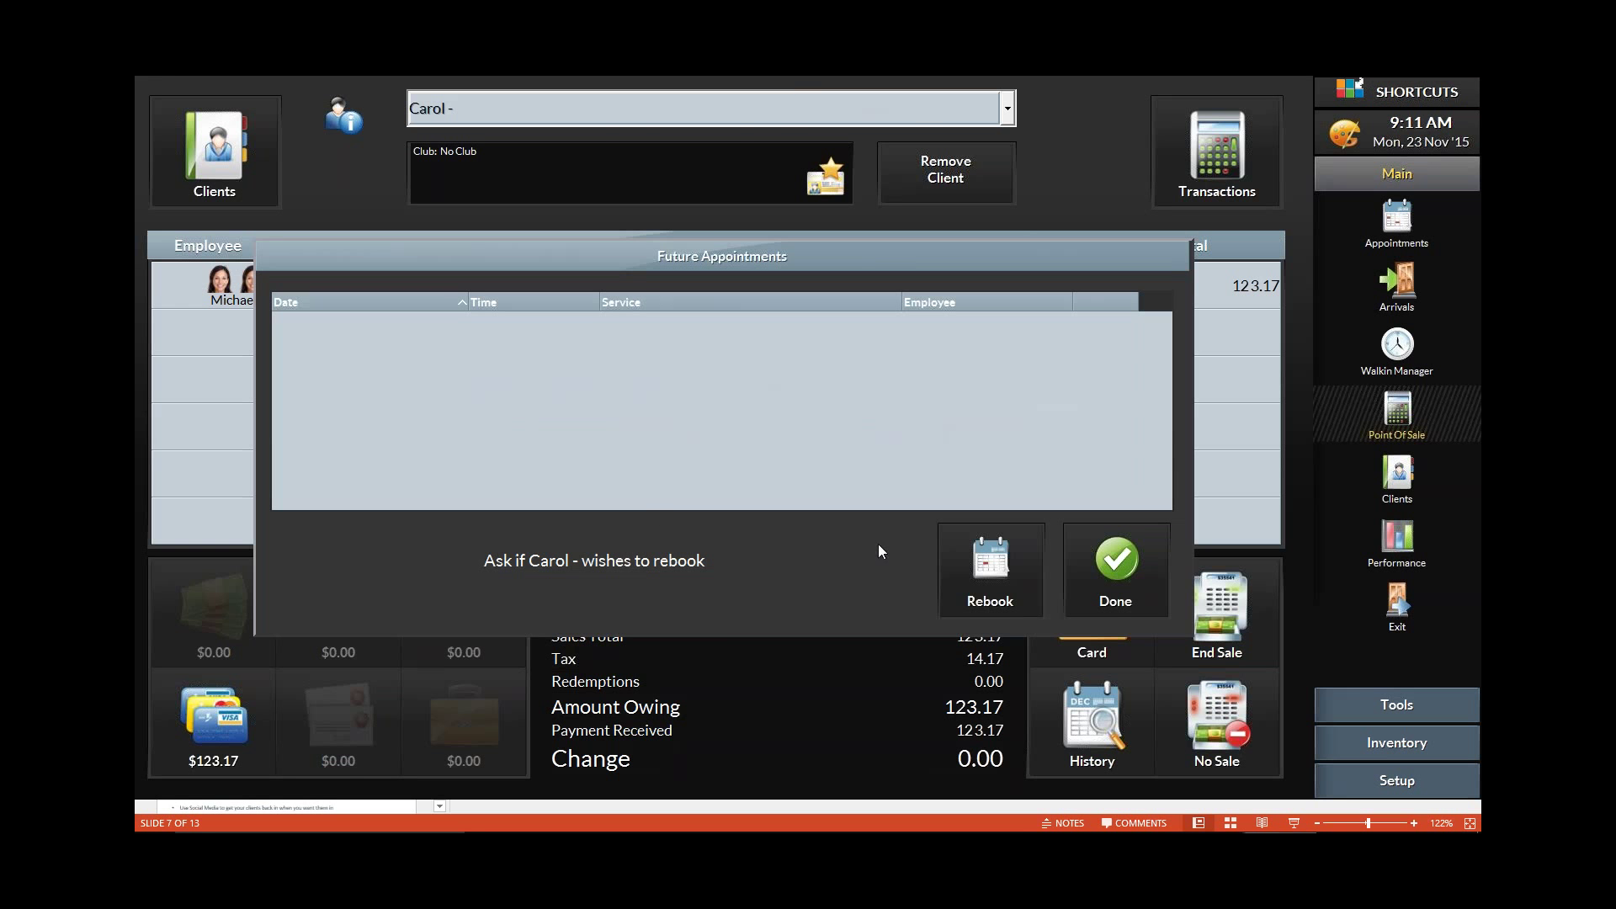
Try to rebook the client by moving the appointment book six weeks ahead
click(994, 564)
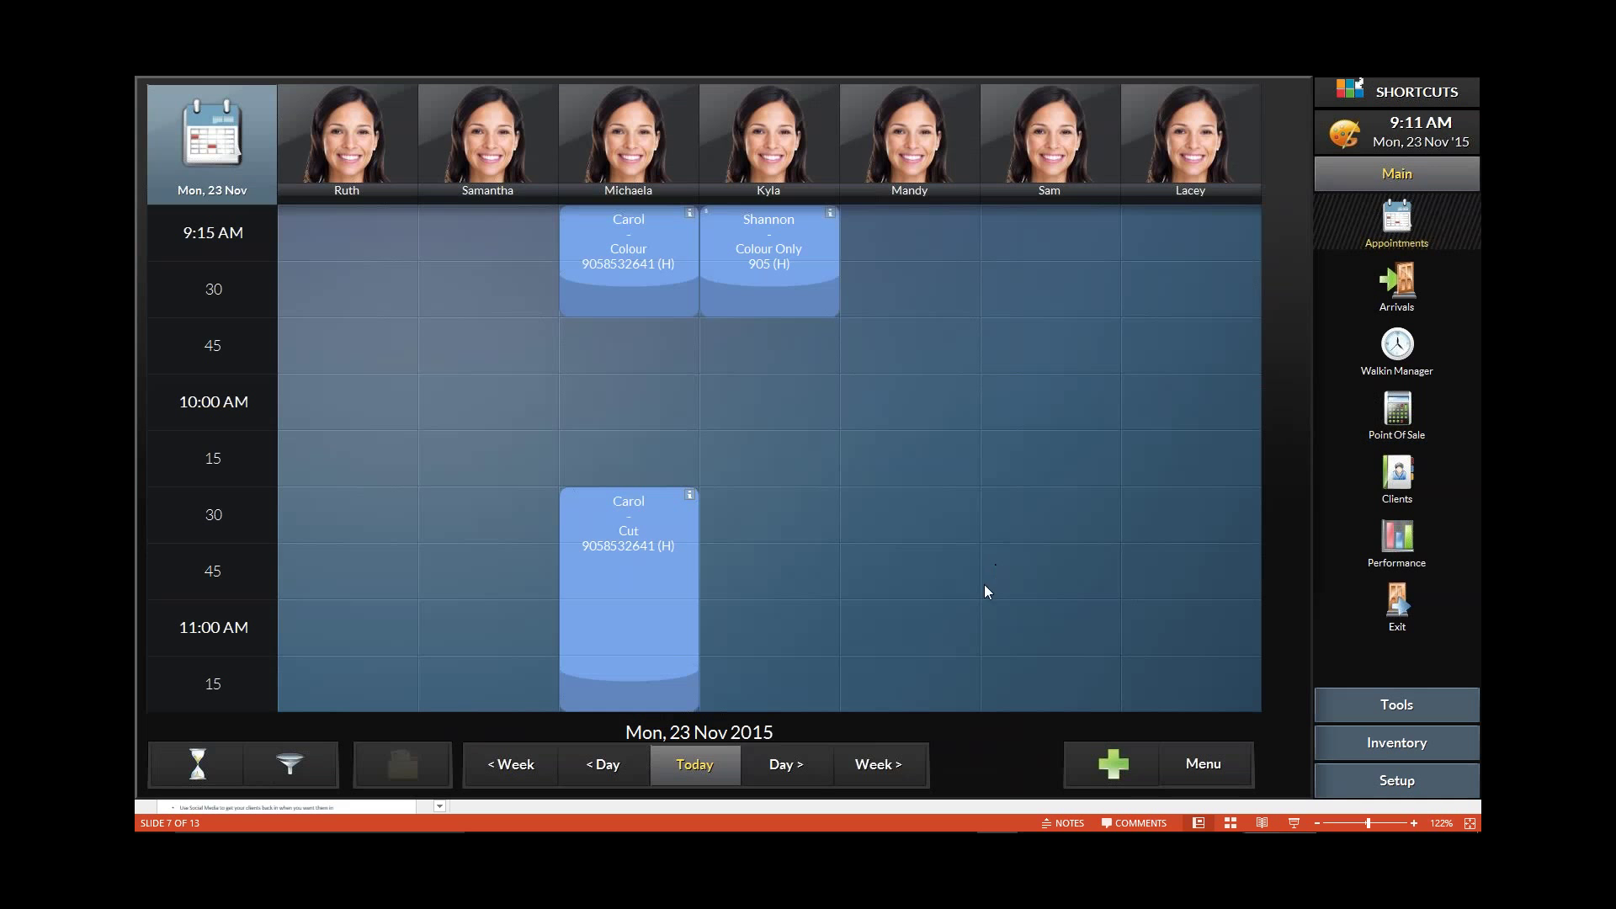
mouse_move(896, 754)
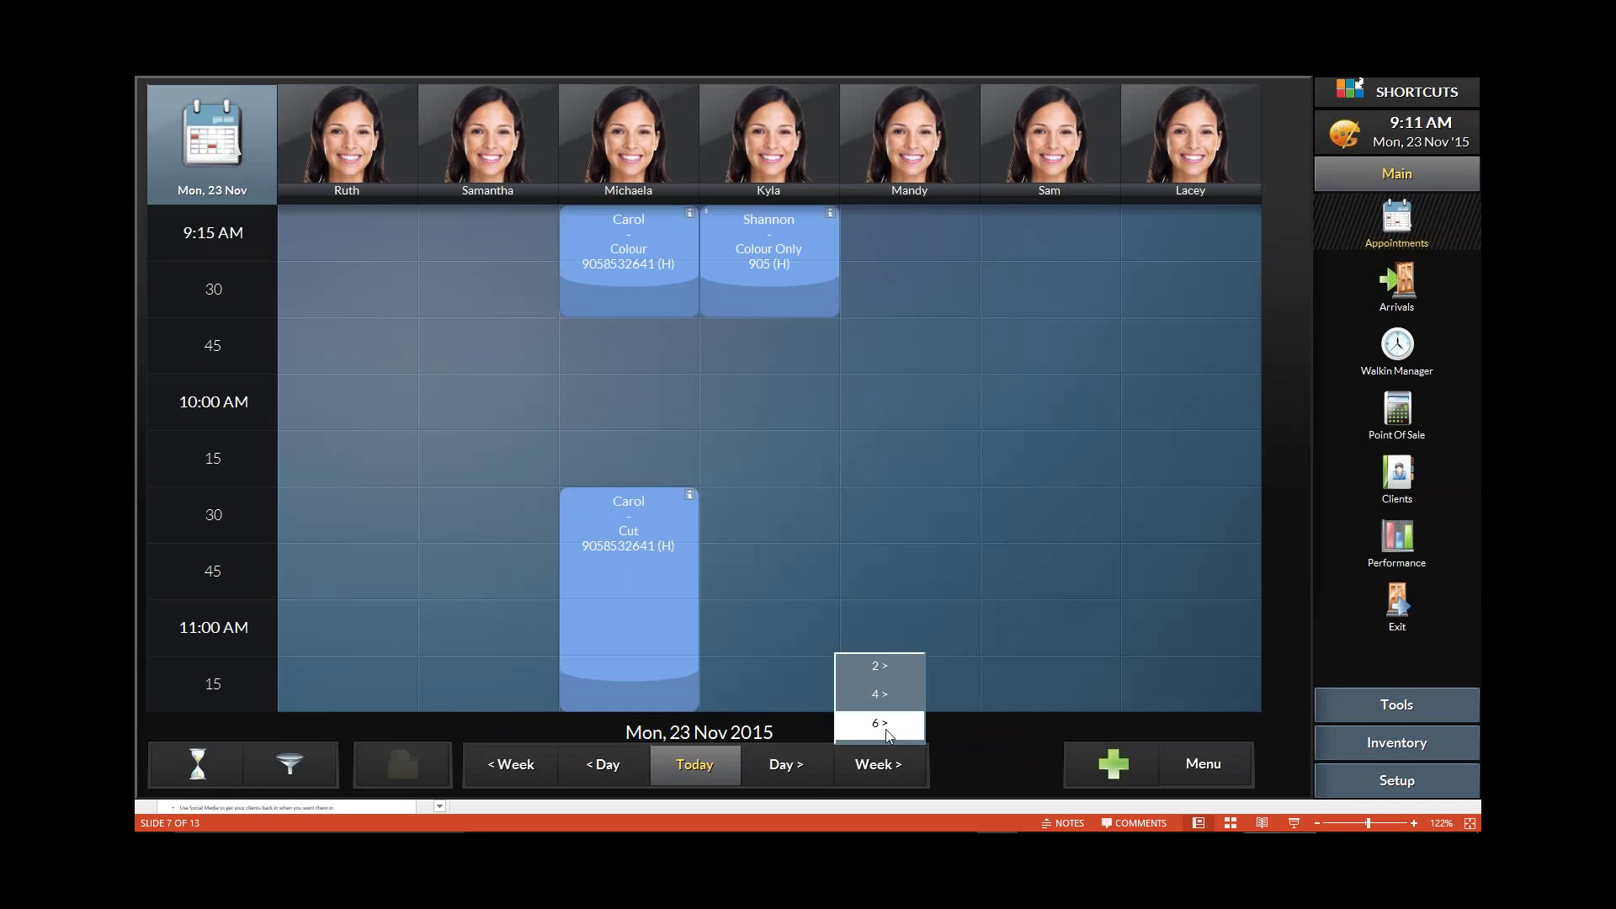
click(885, 726)
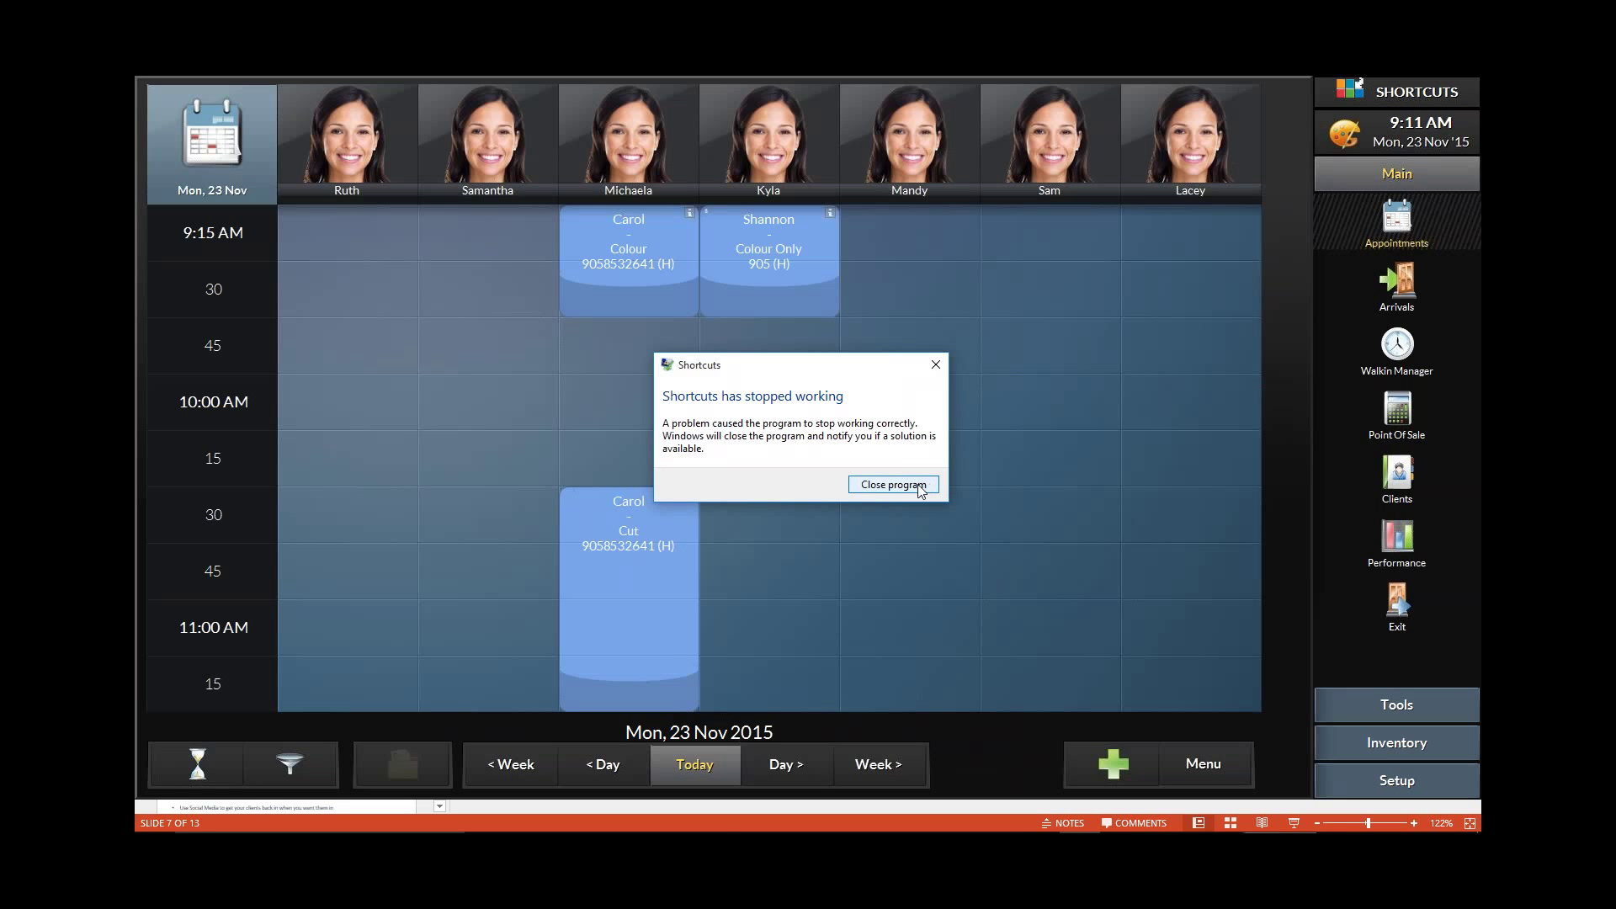
Close the crashed program and relaunch Shortcuts Point Of Sale
click(893, 484)
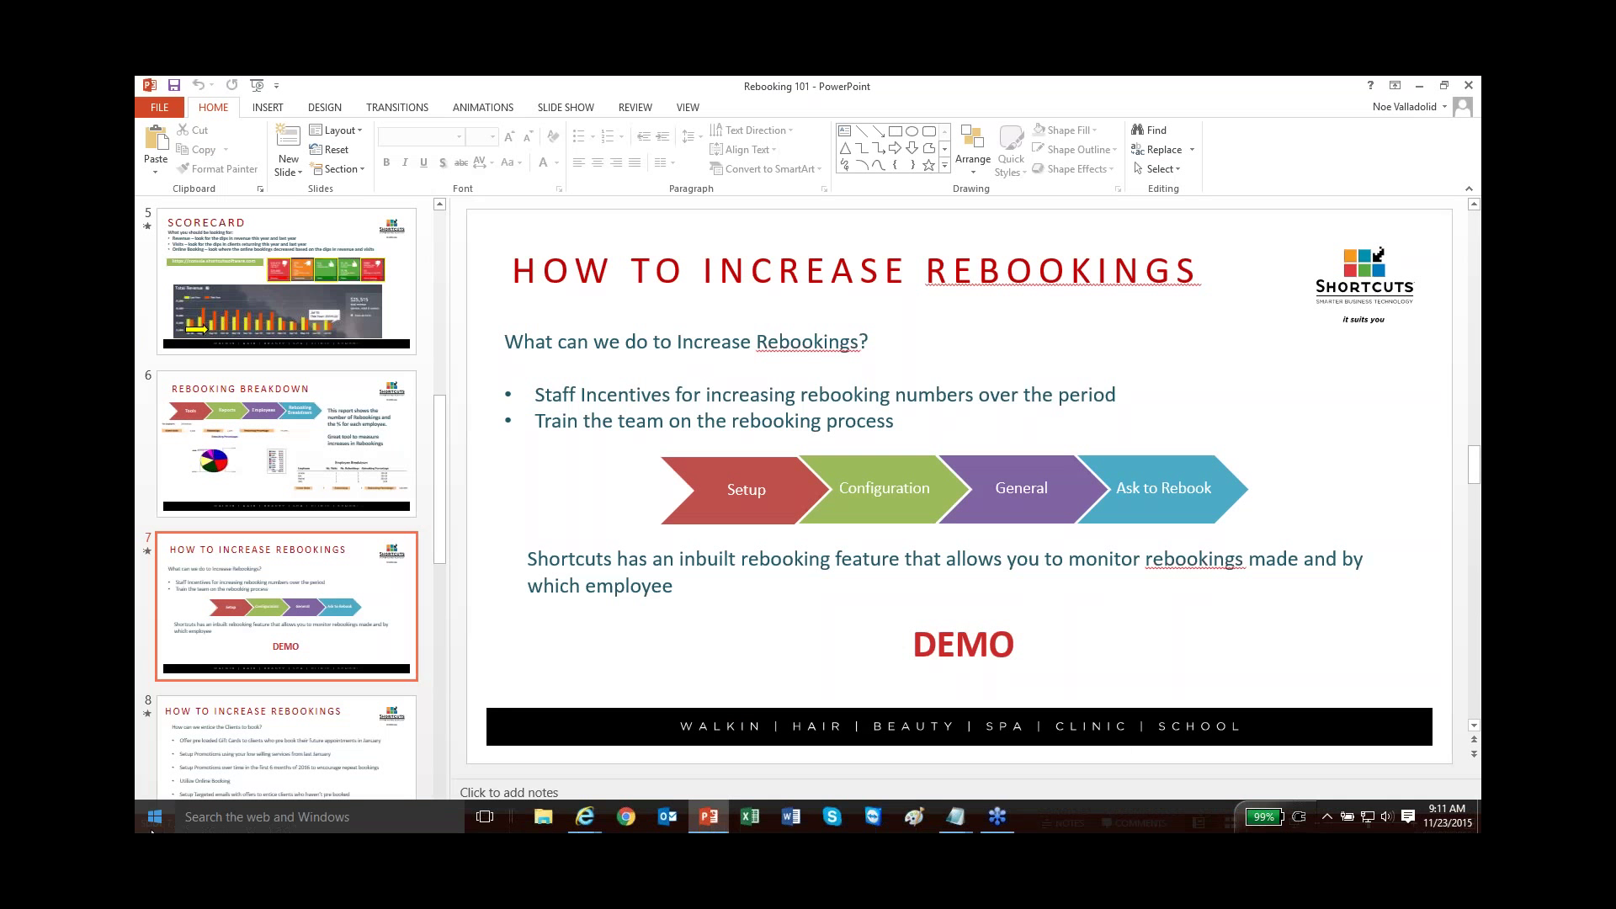
key(super)
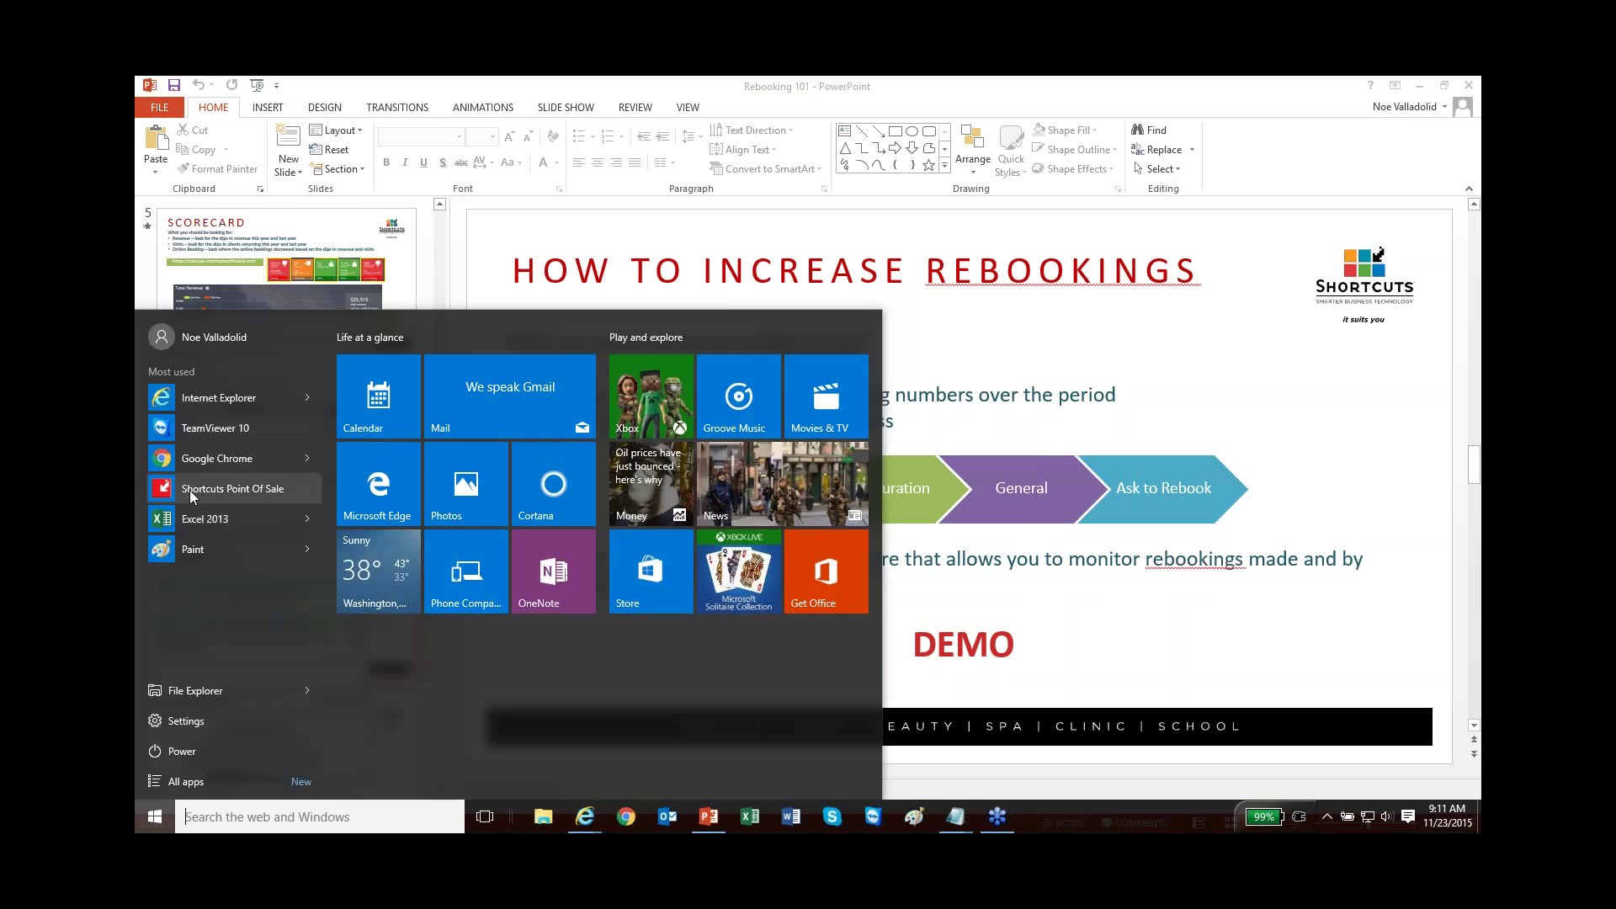
key(super)
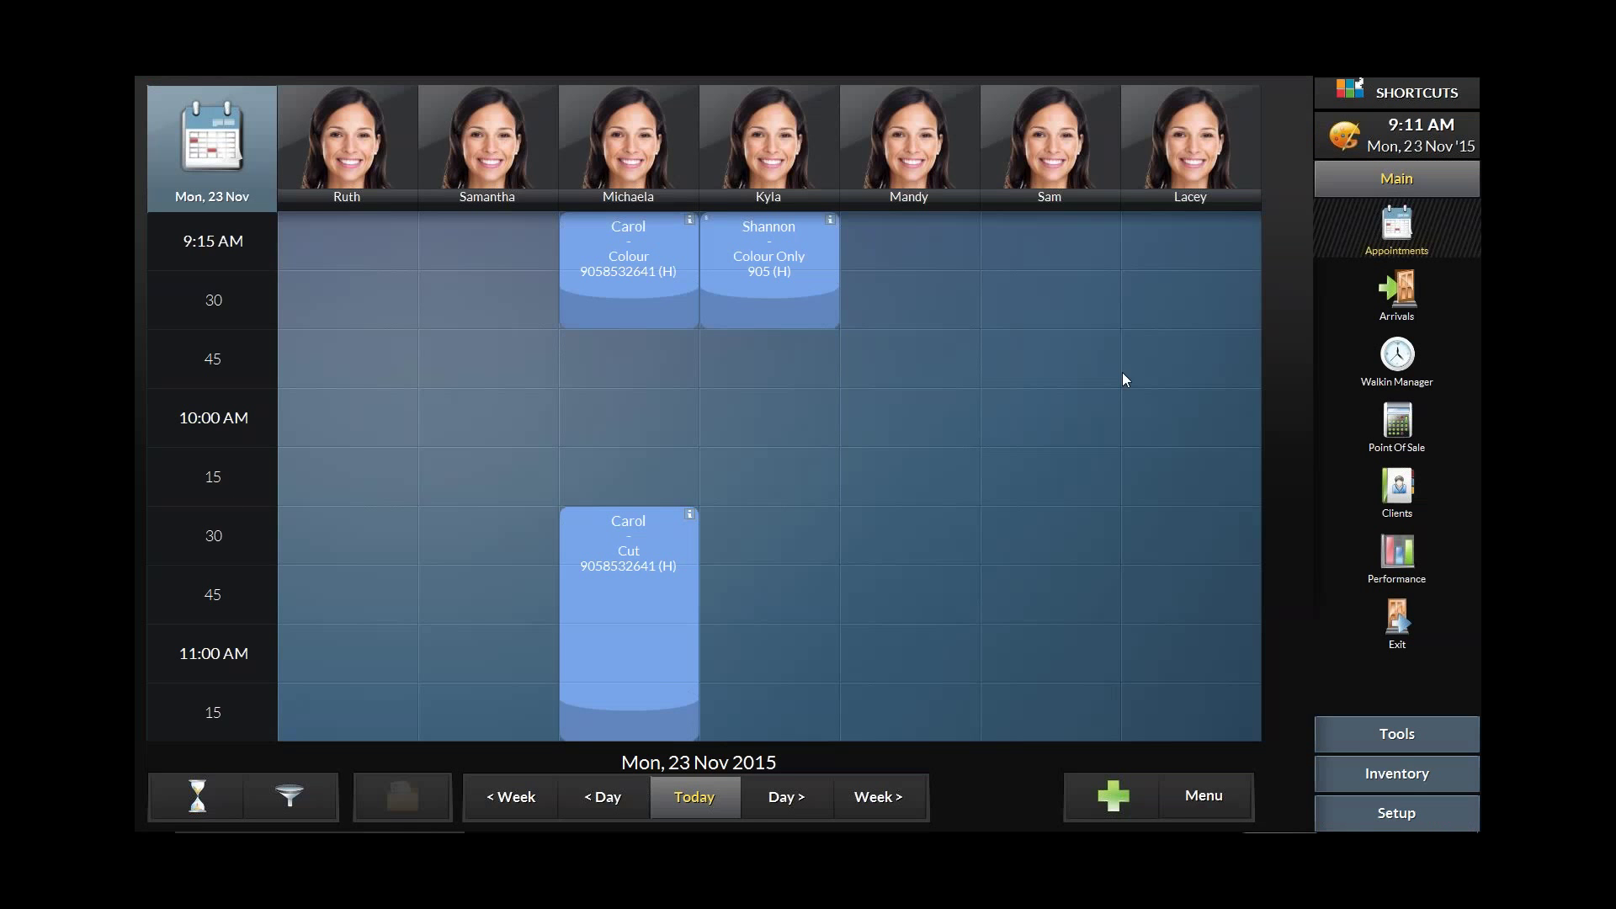
Select the Colour and Cut client's open sale, pay $123.17 by Visa, and close the Future Appointments prompt without rebooking
click(1390, 425)
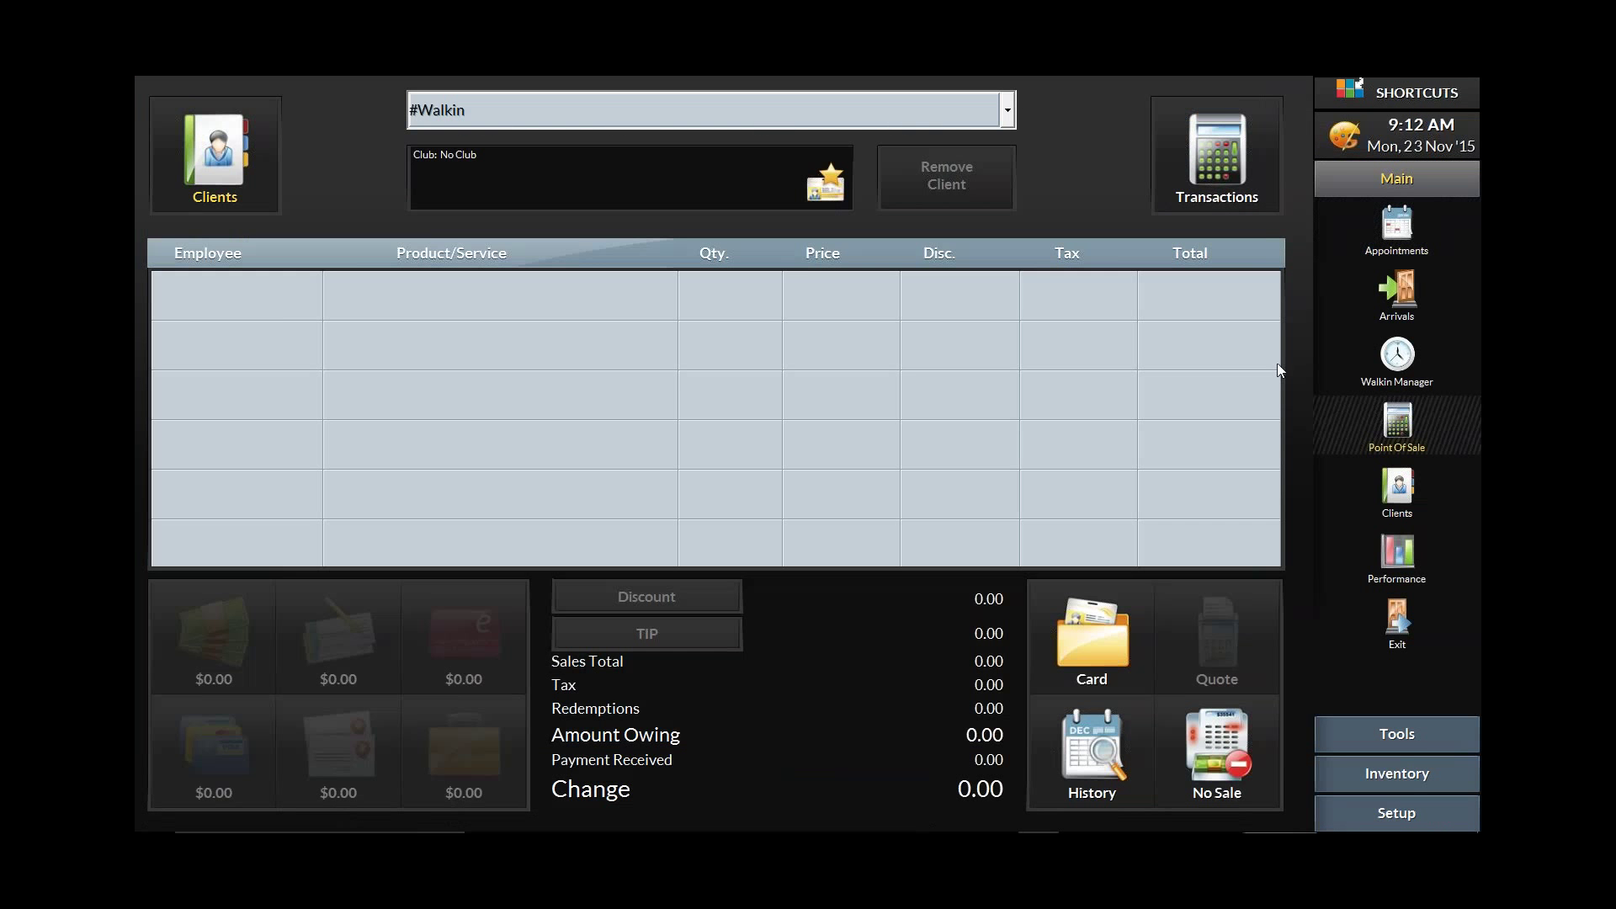
click(1009, 110)
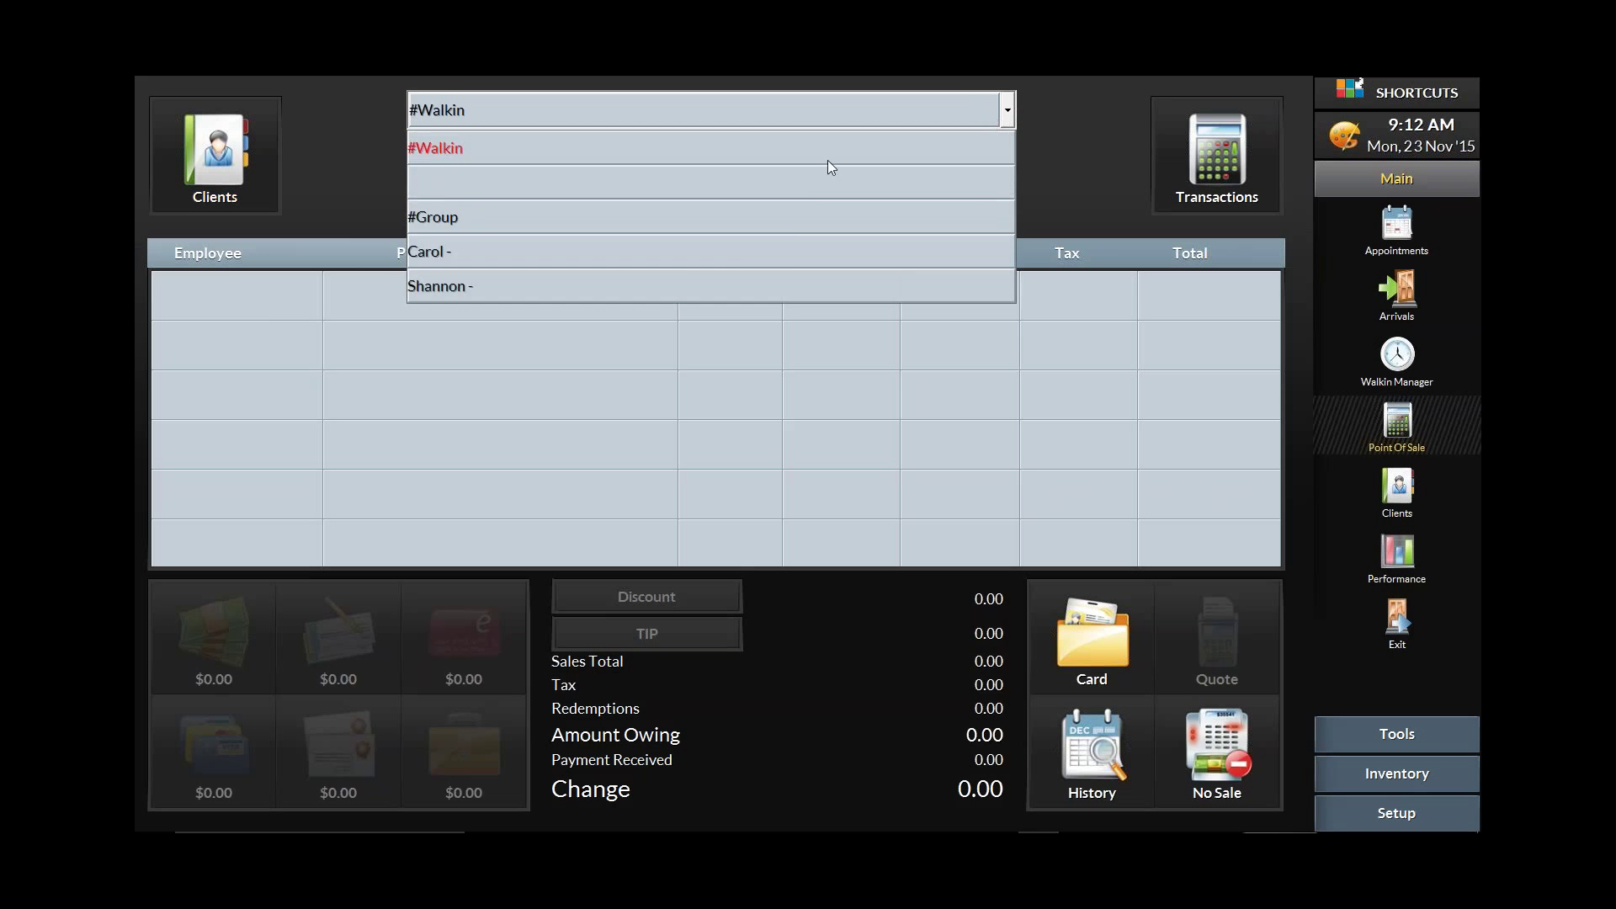
click(735, 252)
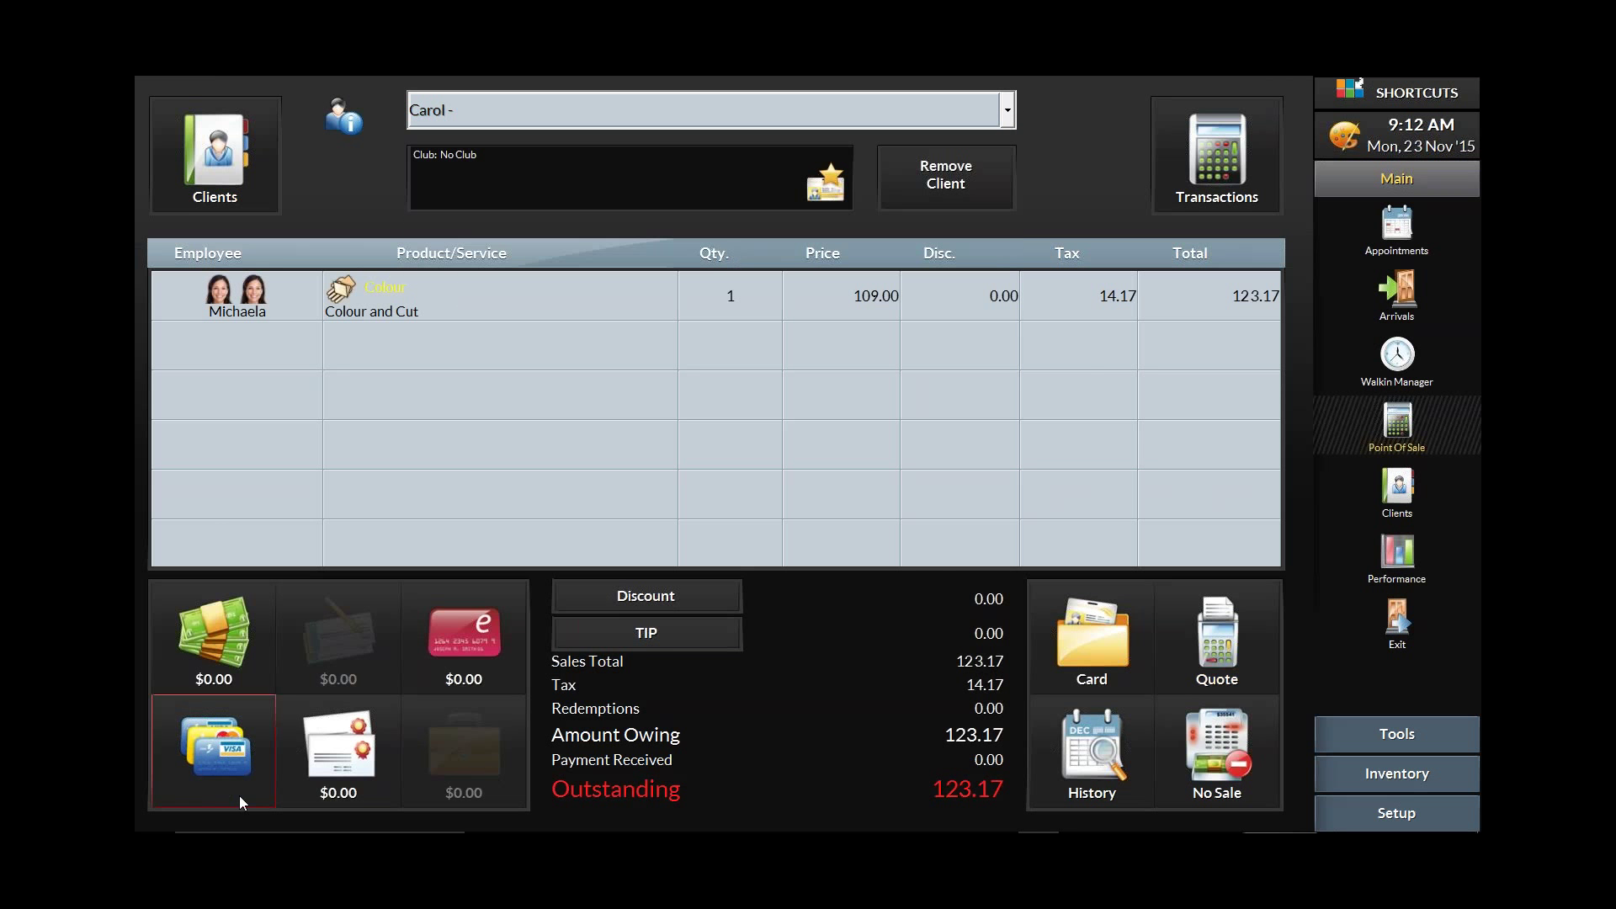
click(214, 745)
click(695, 439)
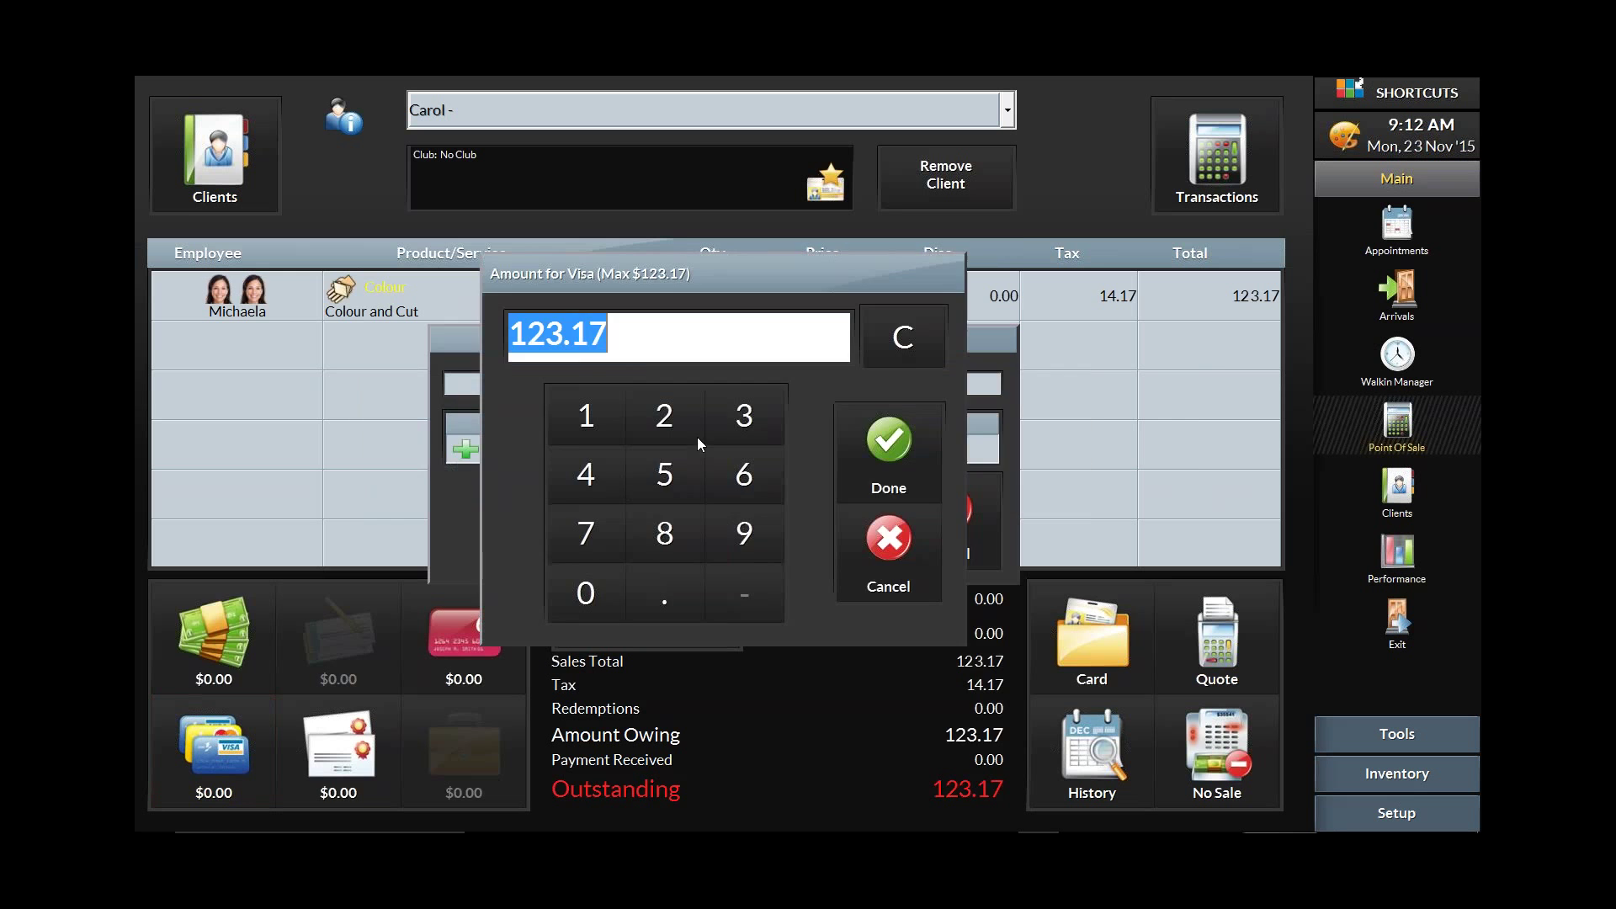
click(886, 441)
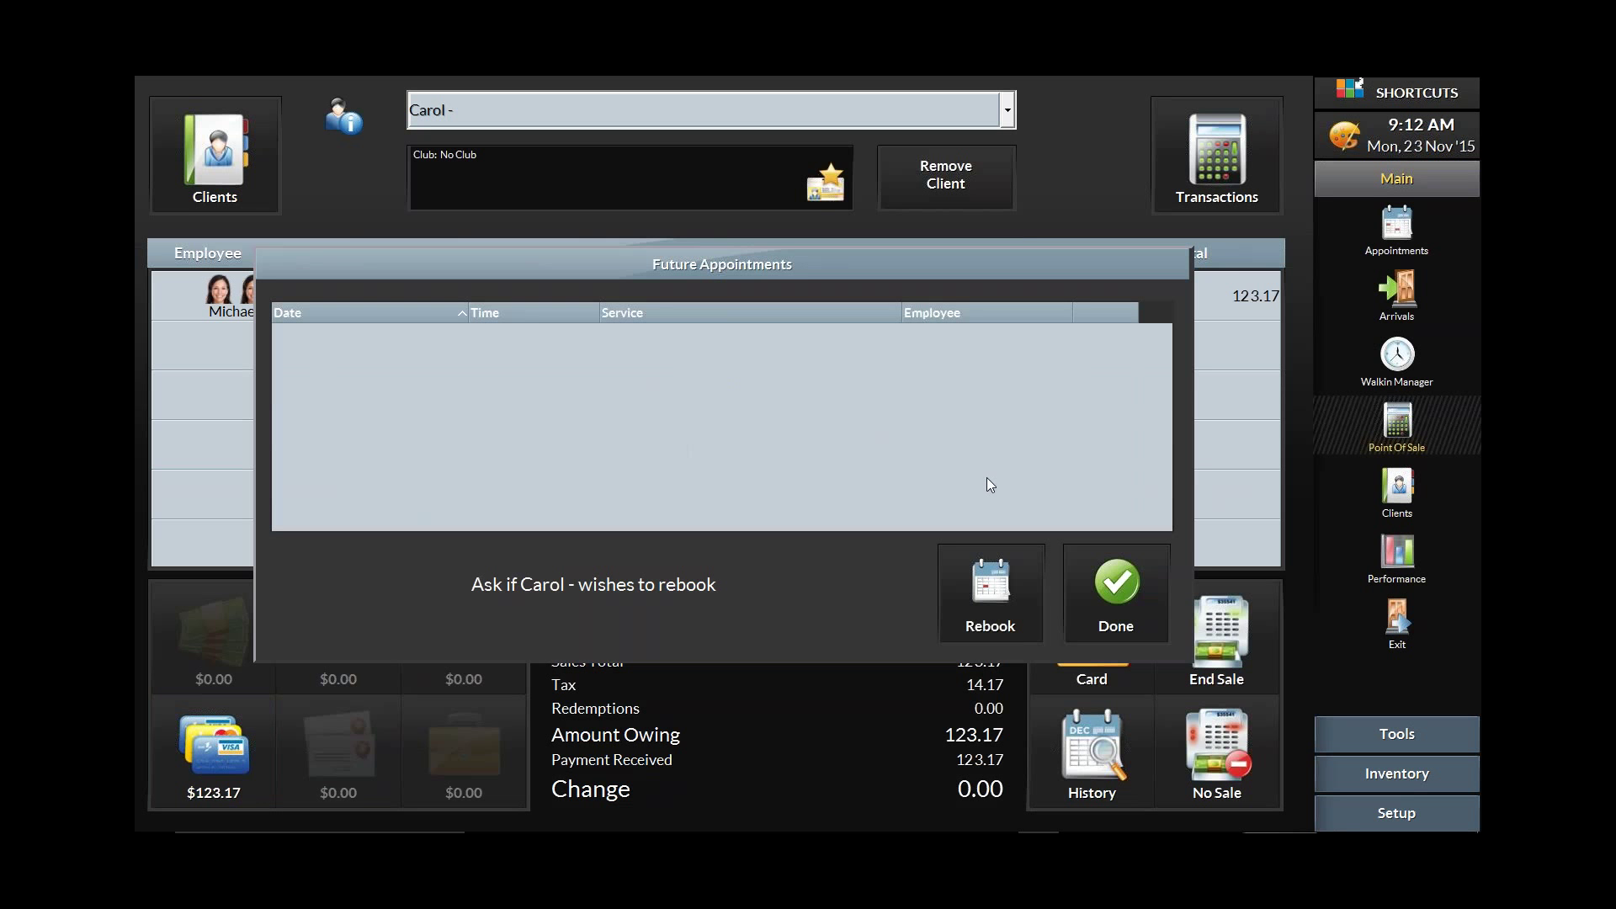
click(1121, 583)
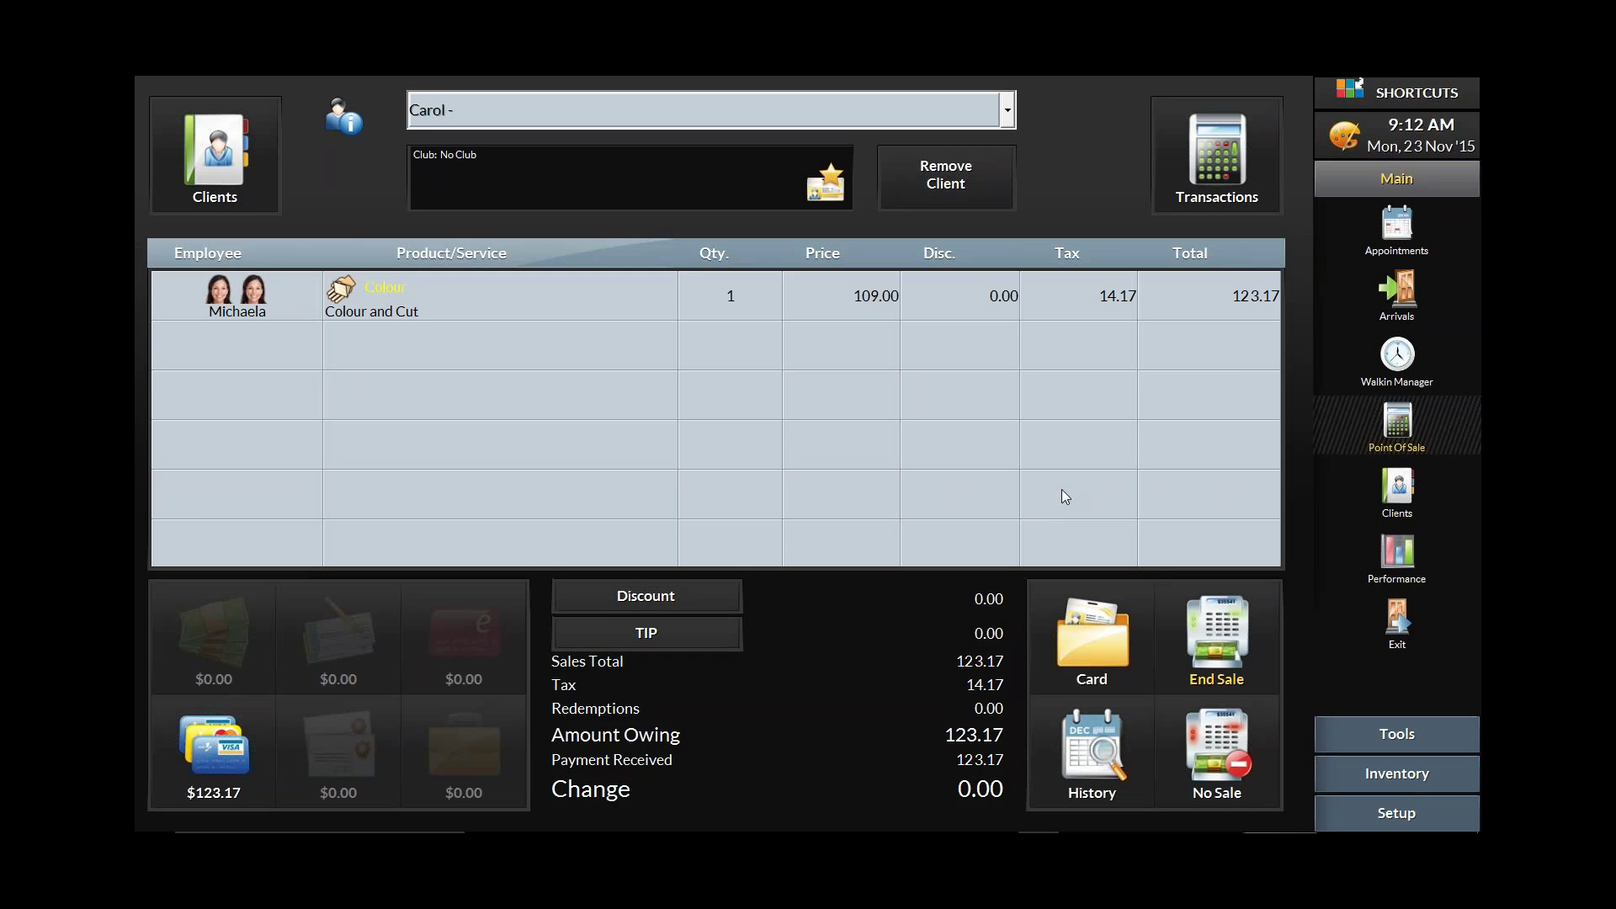
Examine the Appointment Book setup option that prompts to assign employee credits for rebookings, and return to the Point Of Sale setup
click(1423, 818)
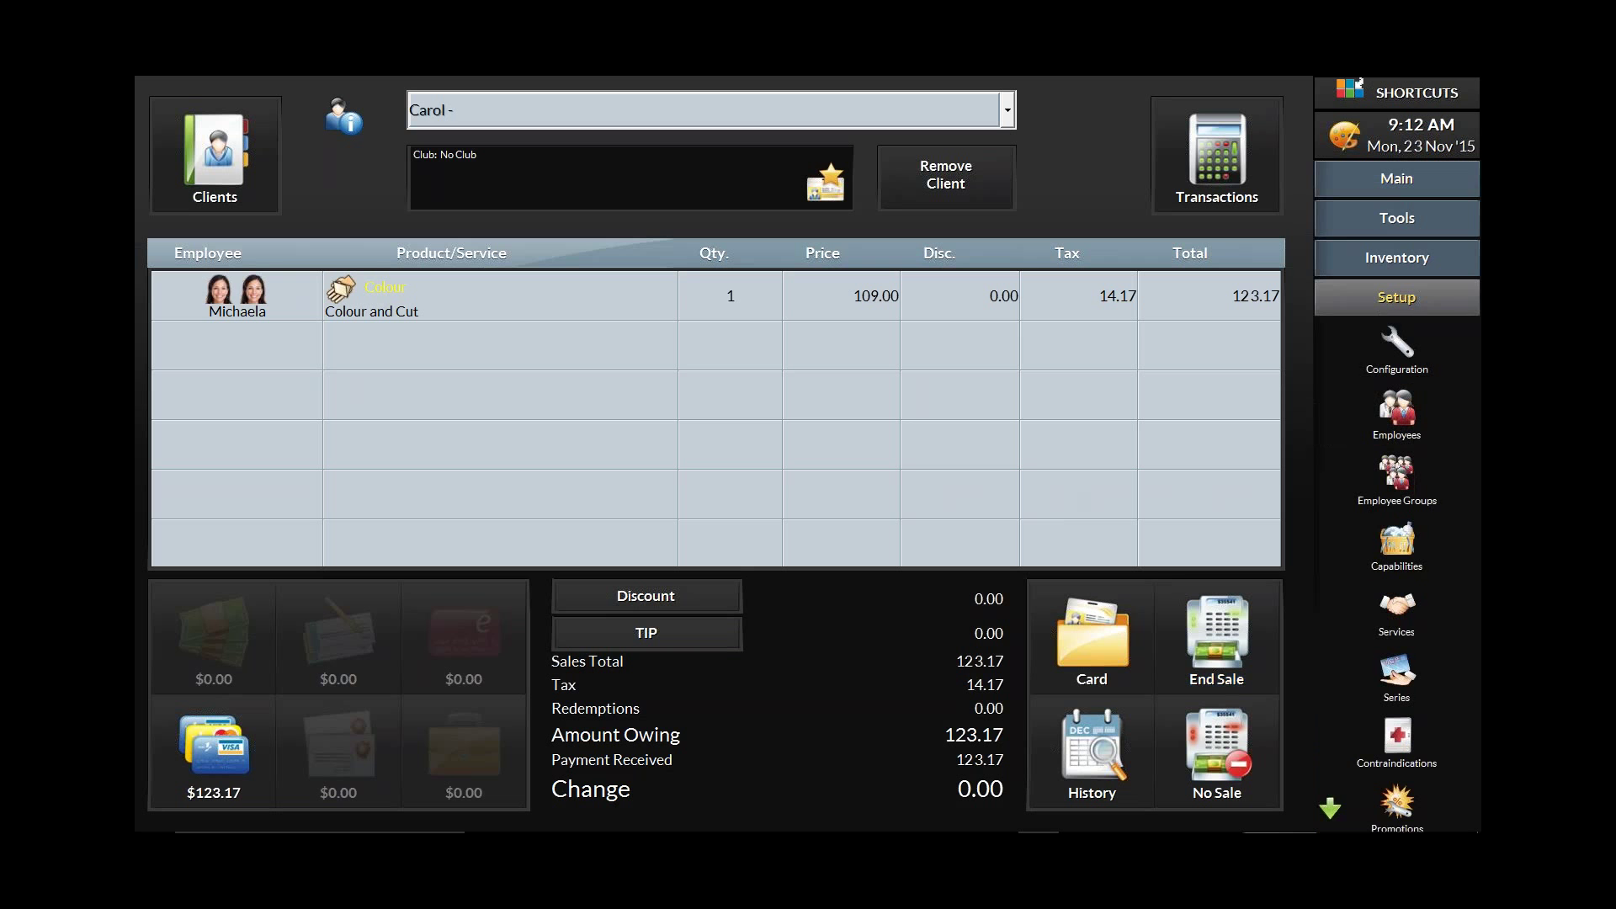
click(1401, 351)
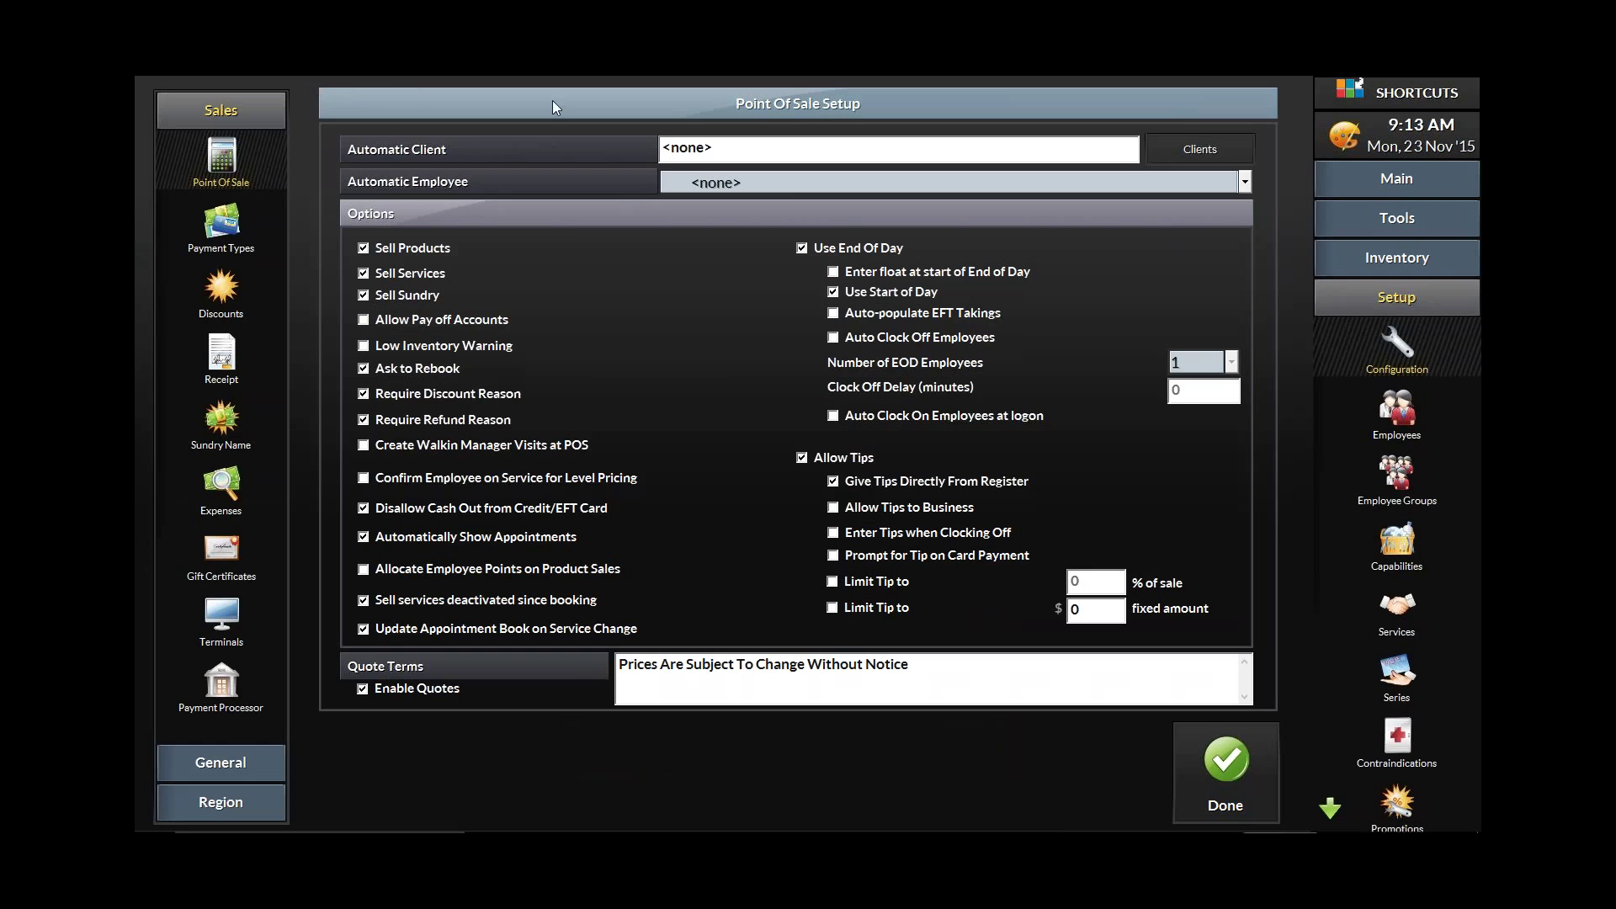
click(234, 767)
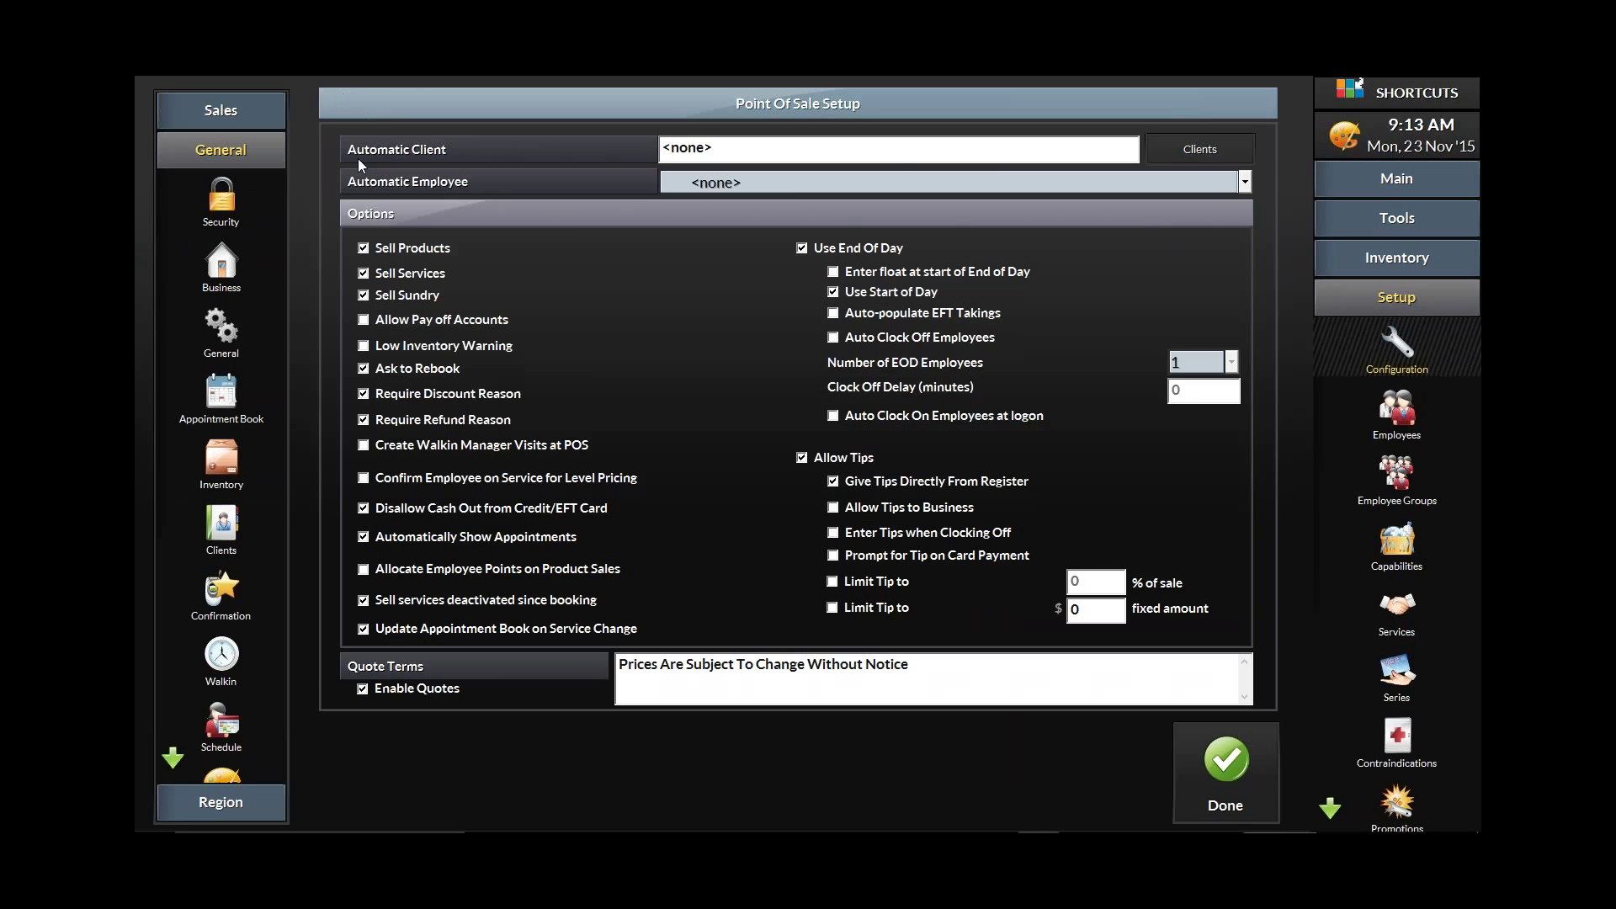
click(221, 392)
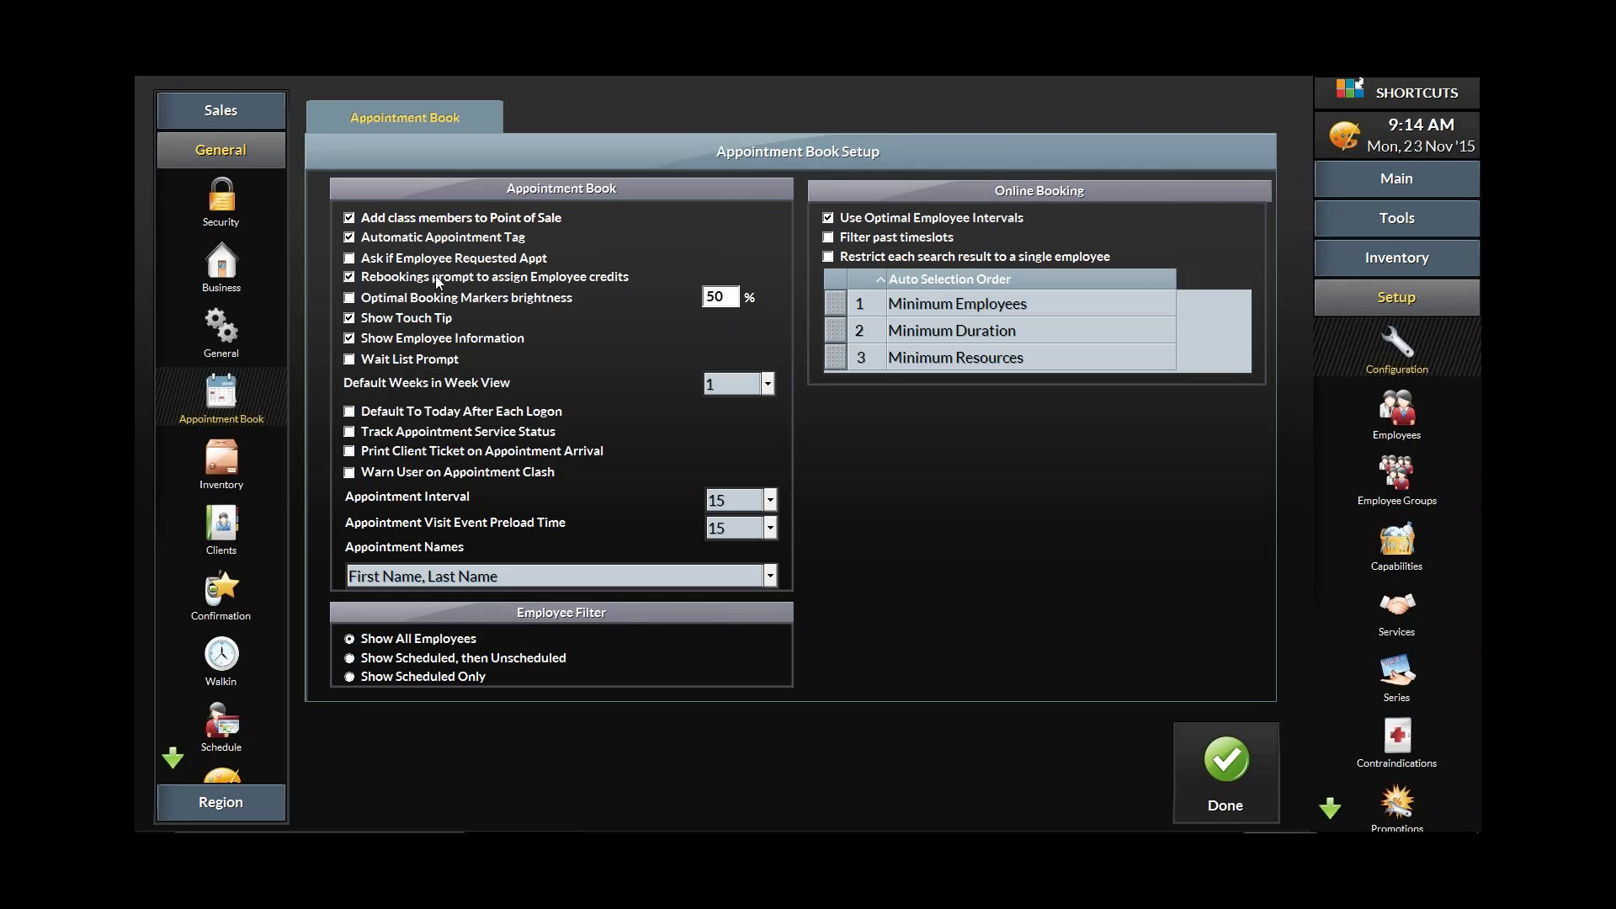
click(236, 118)
click(233, 164)
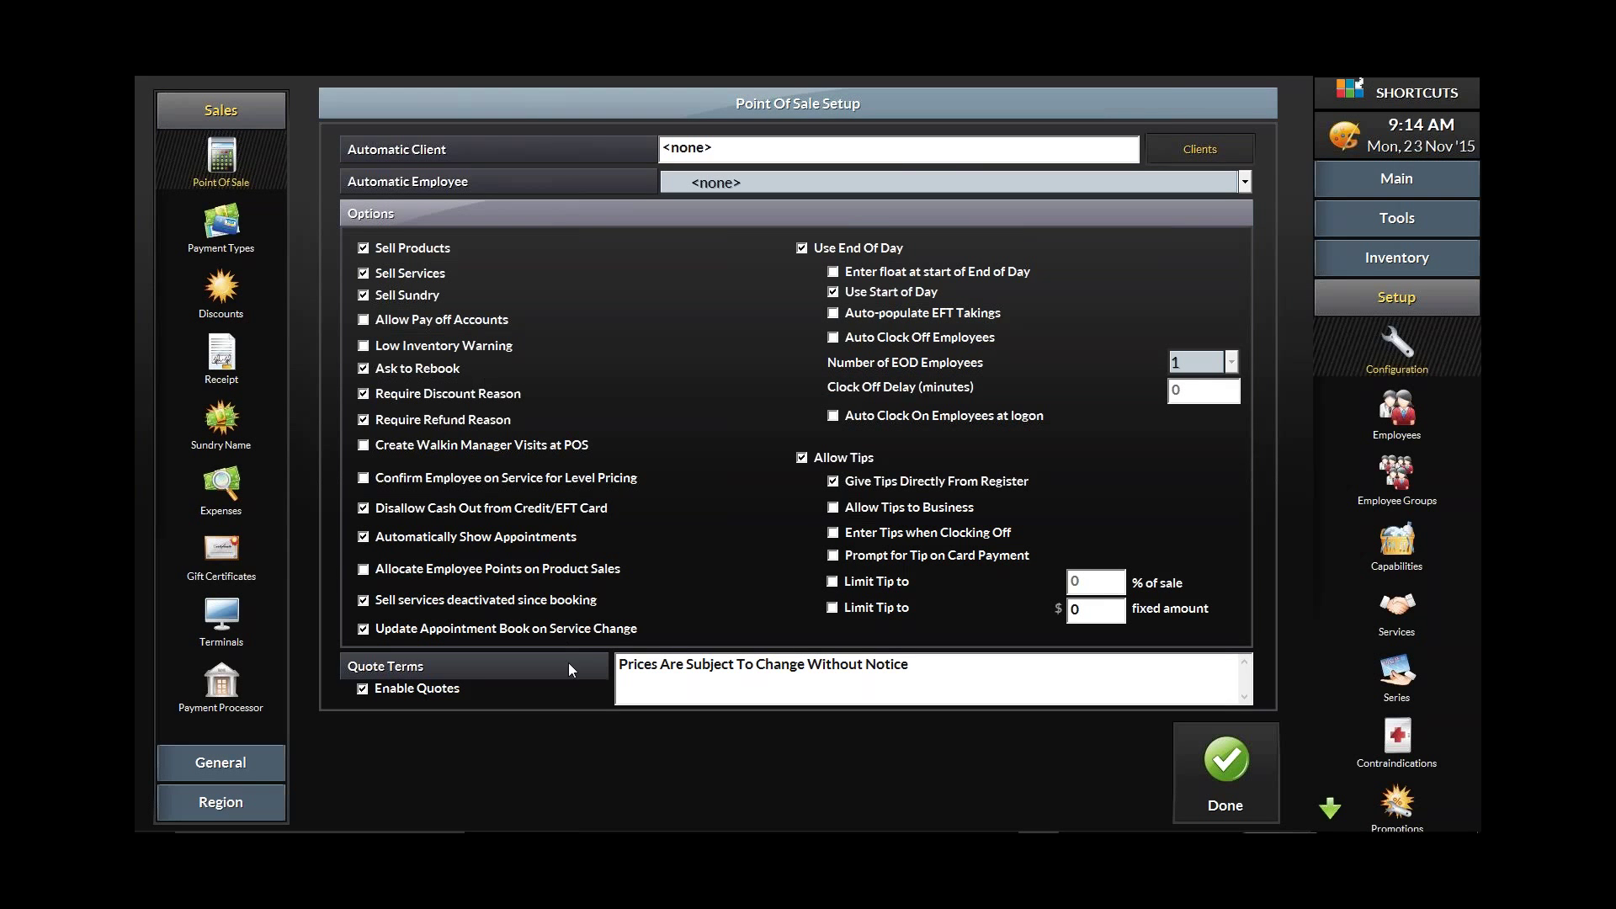
Switch to the Rebooking 101 presentation in PowerPoint and start the slide show from slide 7
mouse_move(589, 832)
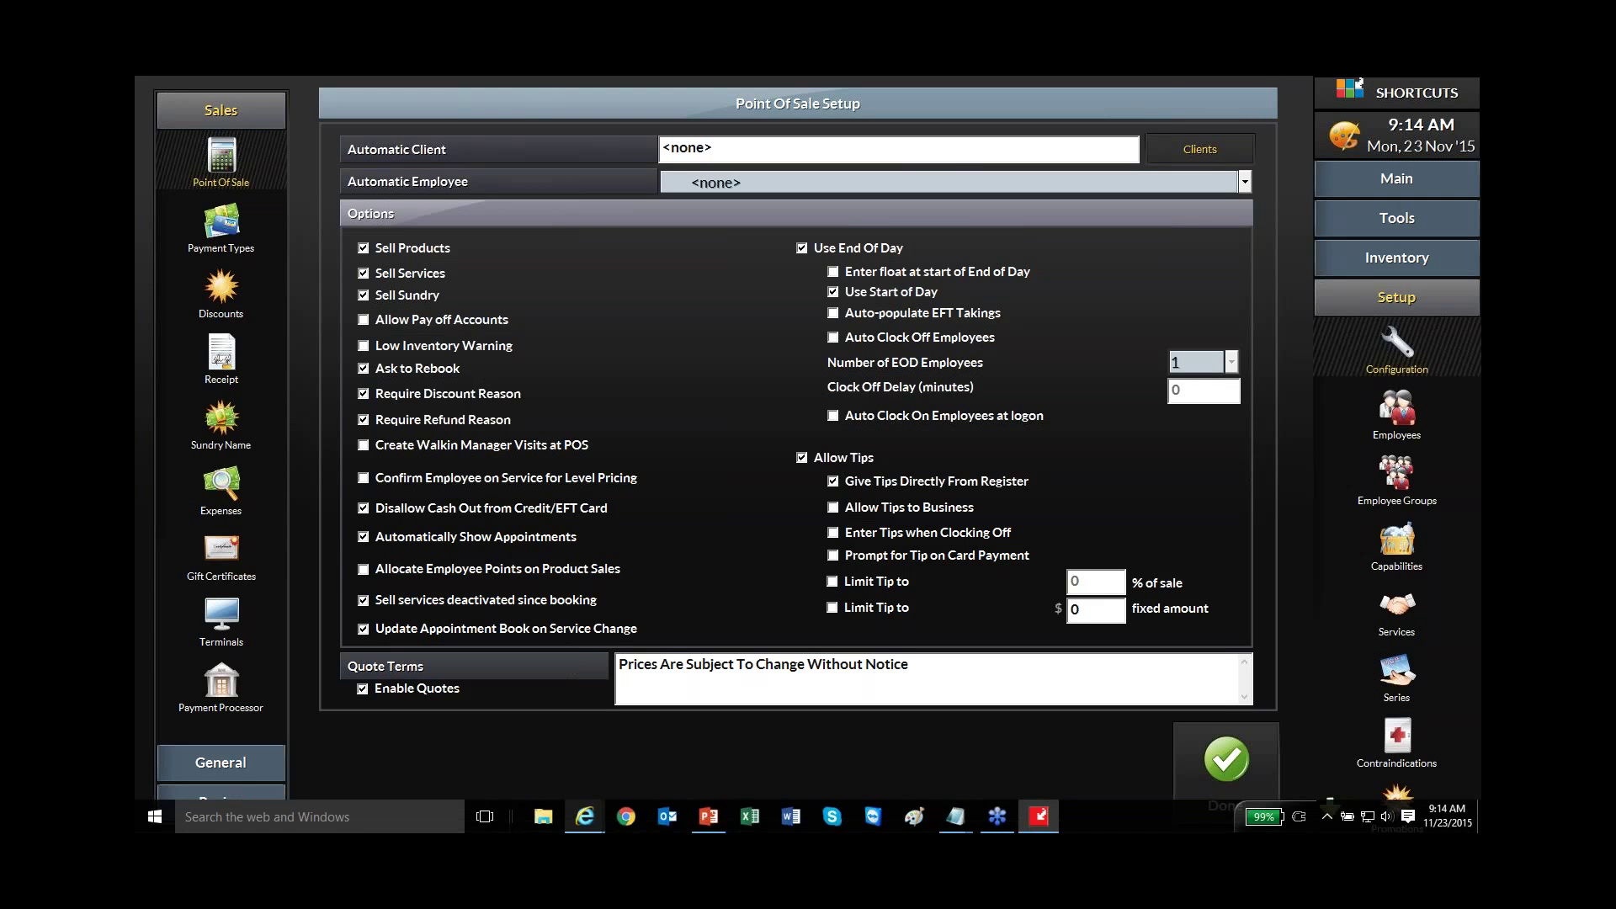
click(708, 816)
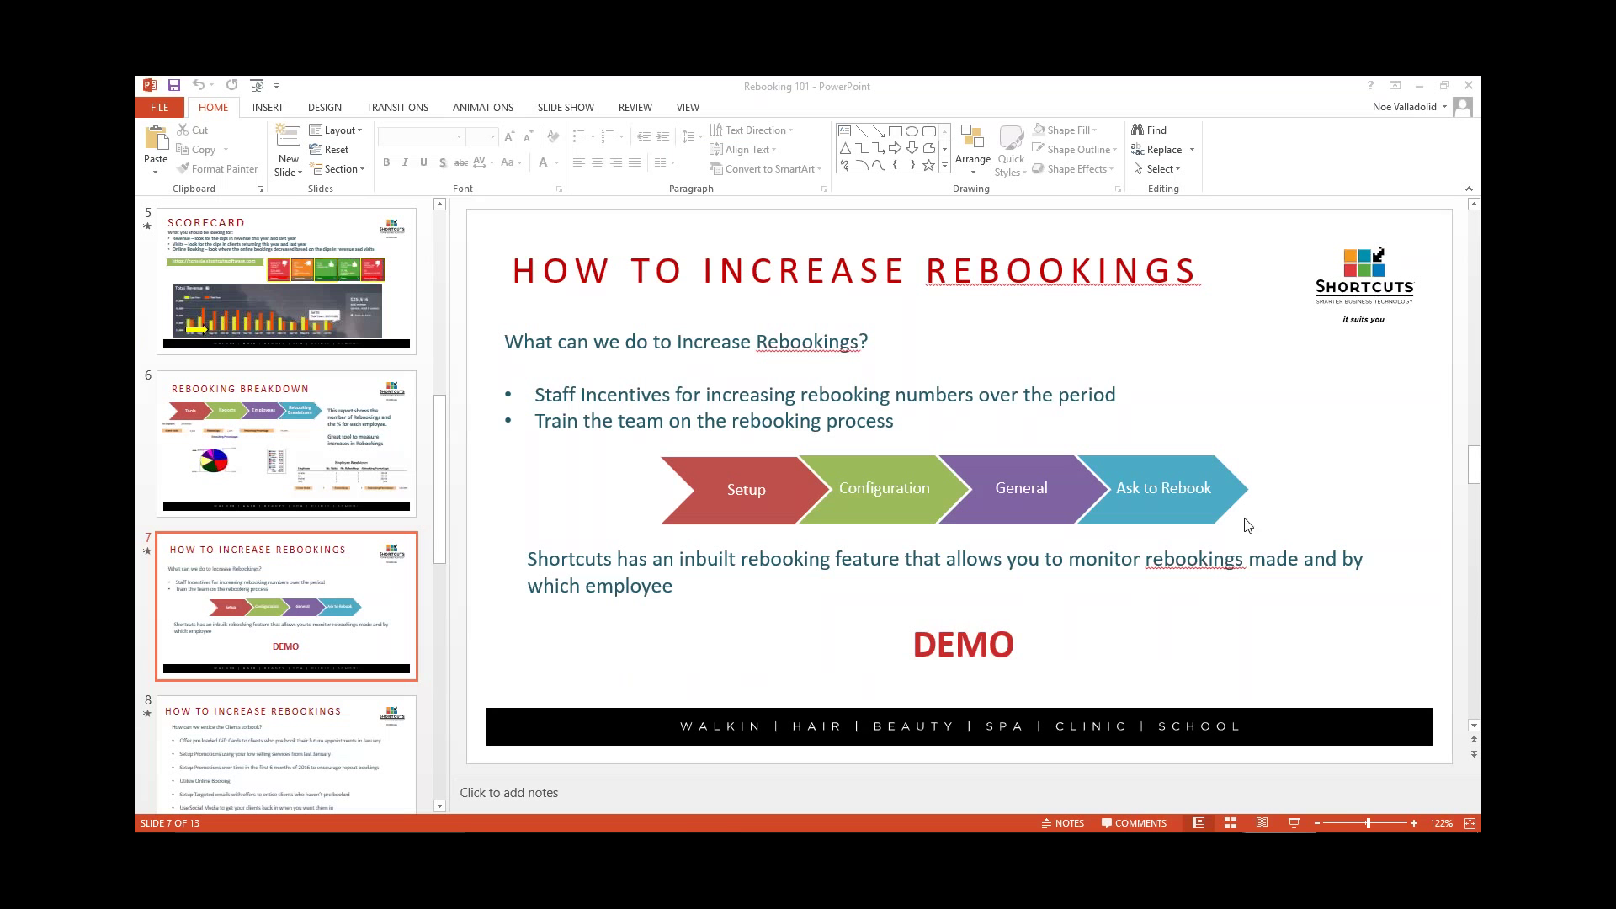
click(1294, 824)
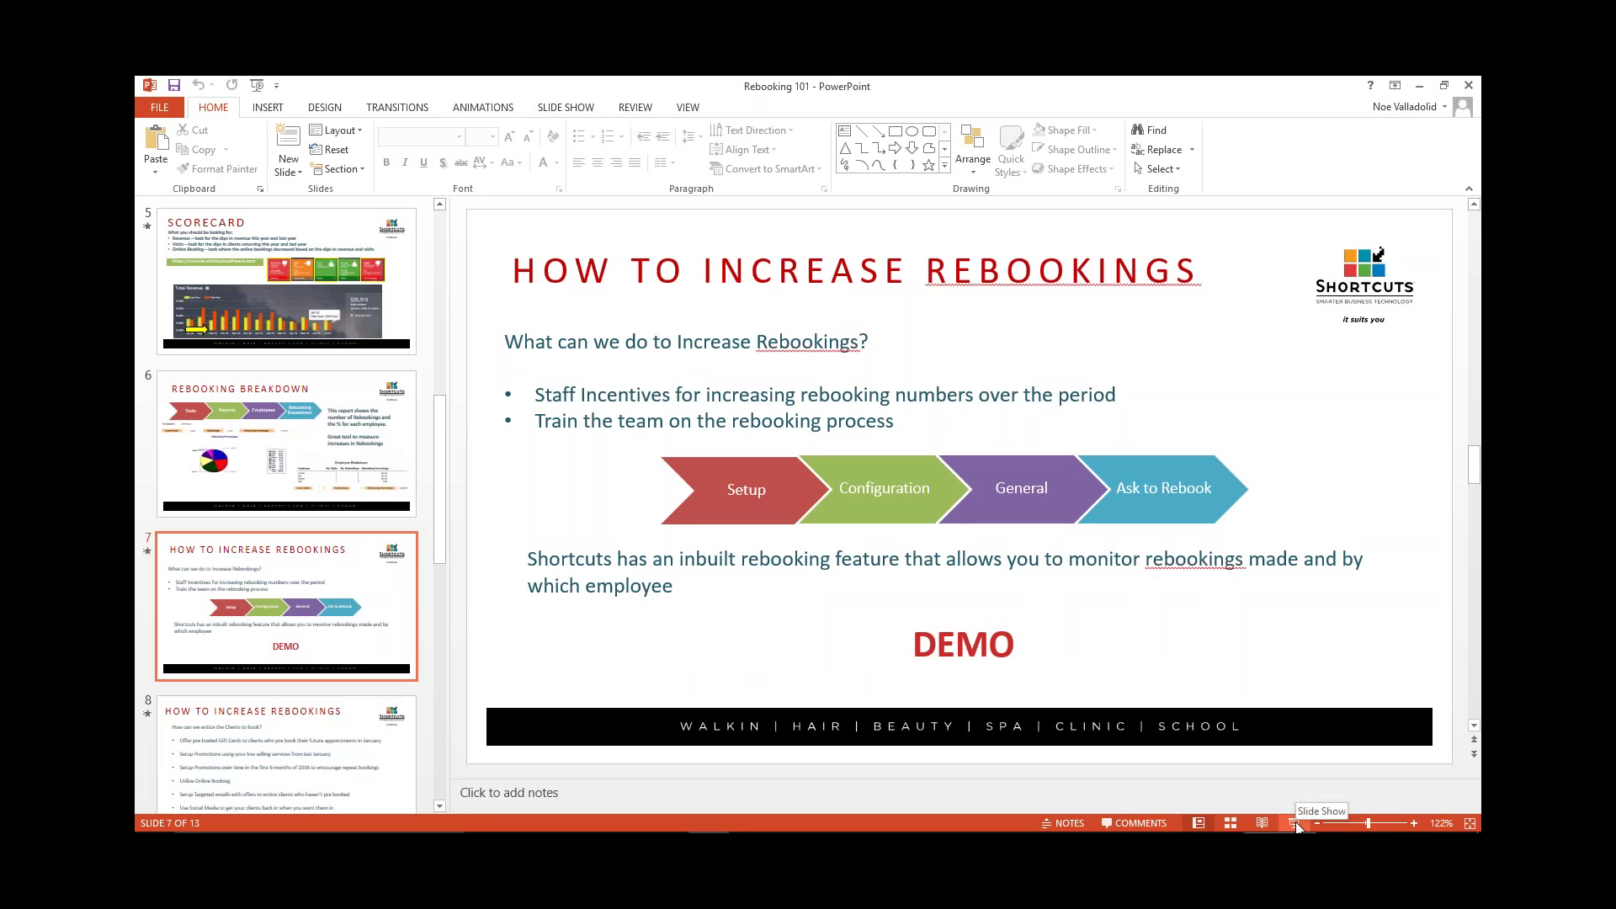
click(1294, 824)
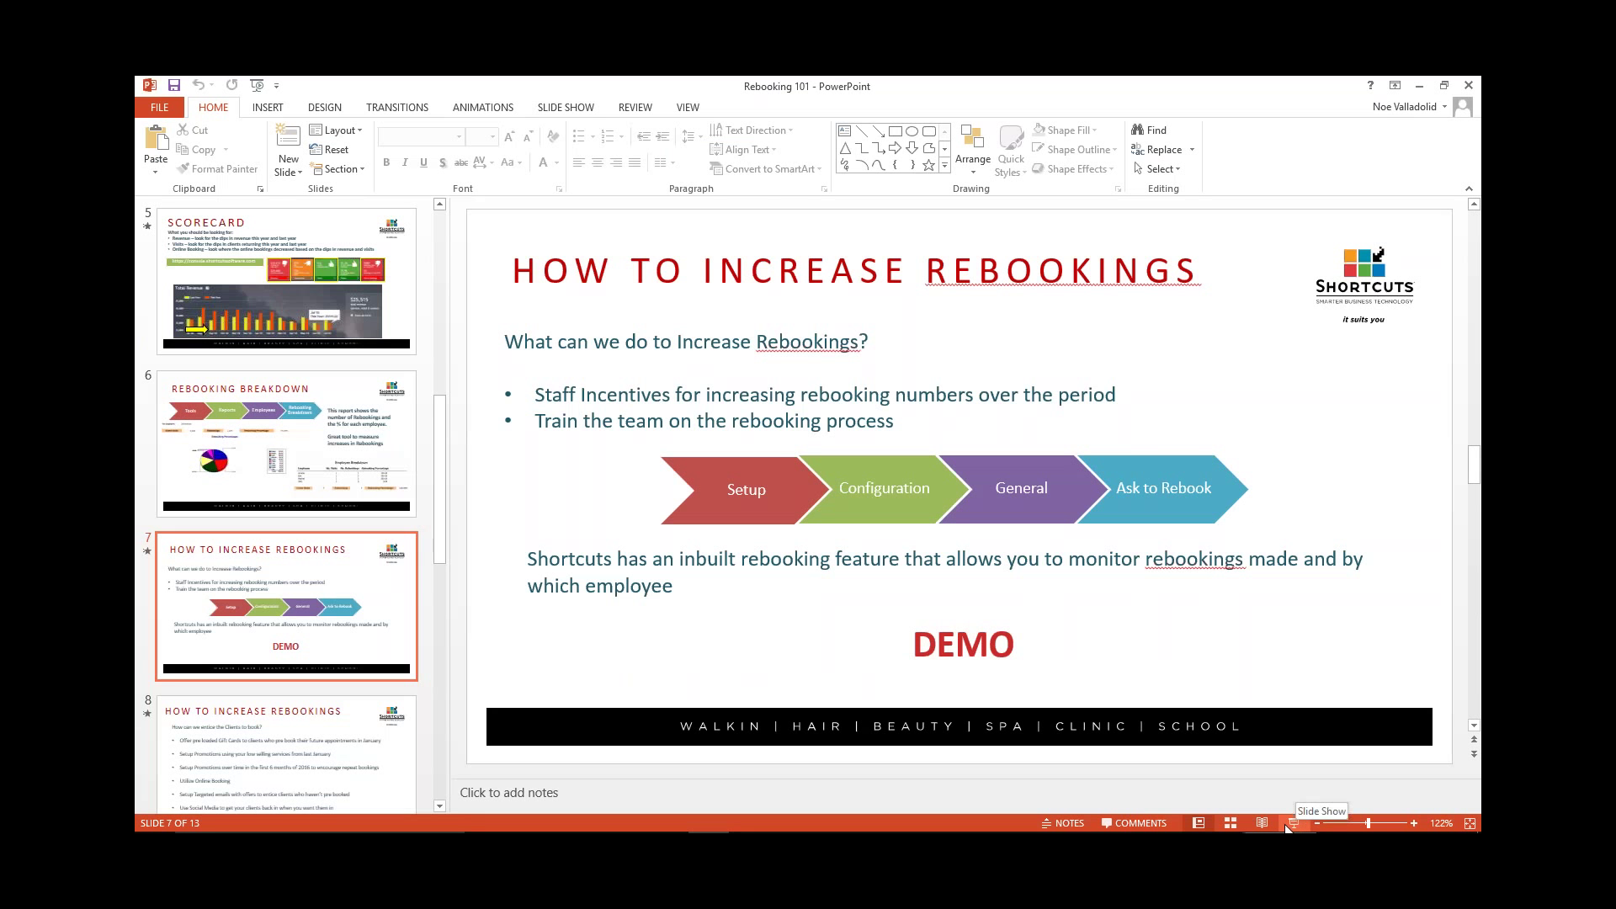